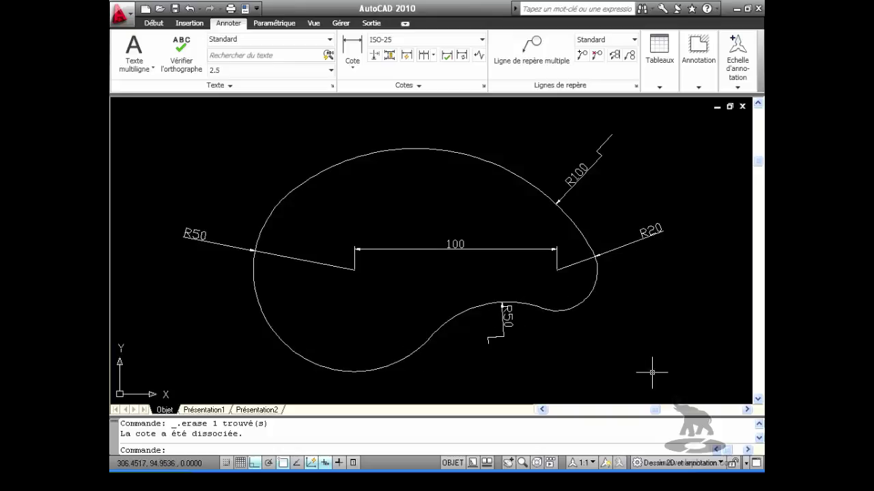
Draw a horizontal line 100 units long in the empty area beside the dimensioned reference shape
{"action": "scroll", "coordinate": [644, 360], "scroll_direction": "down", "scroll_amount": 2}
{"action": "middle_click_drag", "start_coordinate": [644, 361], "coordinate": [491, 299]}
{"action": "mouse_move", "coordinate": [542, 287]}
{"action": "middle_mouse_down"}
{"action": "mouse_move", "coordinate": [498, 316]}
{"action": "mouse_move", "coordinate": [529, 329]}
{"action": "middle_mouse_up"}
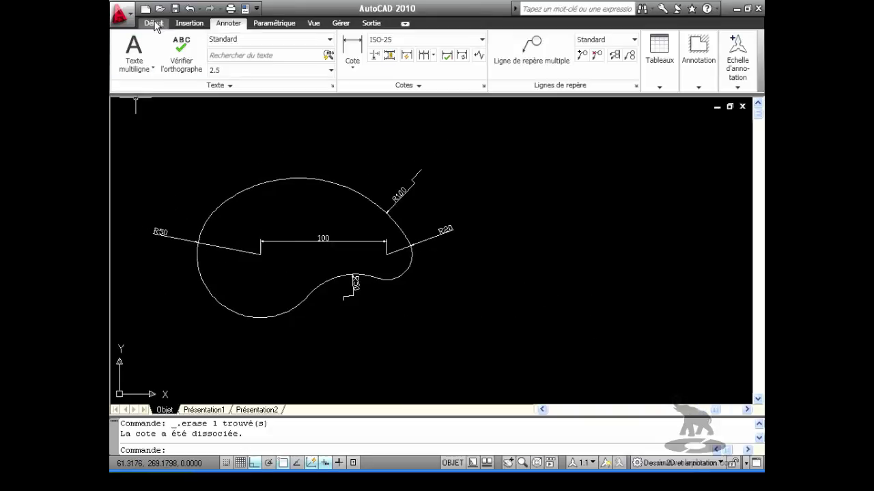
{"action": "left_click", "coordinate": [154, 25]}
{"action": "left_click", "coordinate": [126, 49]}
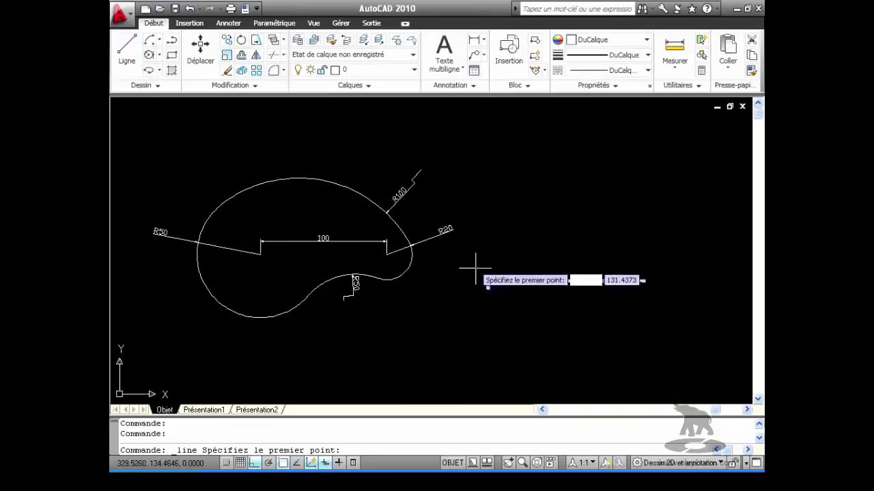
{"action": "left_click", "coordinate": [508, 276]}
{"action": "type", "text": "1"}
{"action": "key", "text": "Return"}
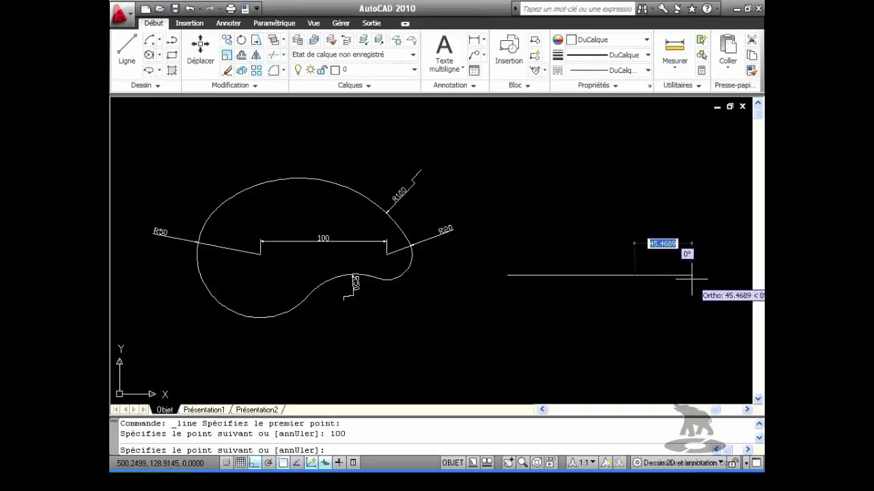
{"action": "key", "text": "Return"}
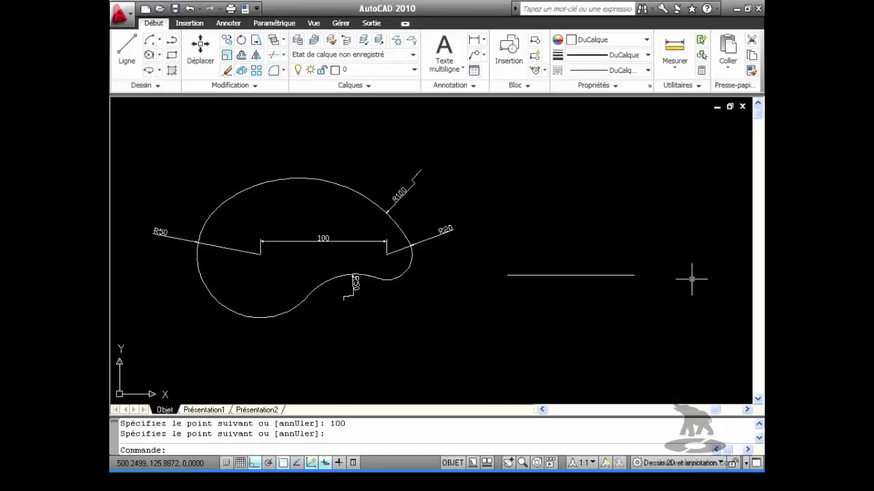
Draw a circle of radius 50 centred on the left endpoint of the new line
{"action": "left_click", "coordinate": [158, 56]}
{"action": "left_click", "coordinate": [179, 76]}
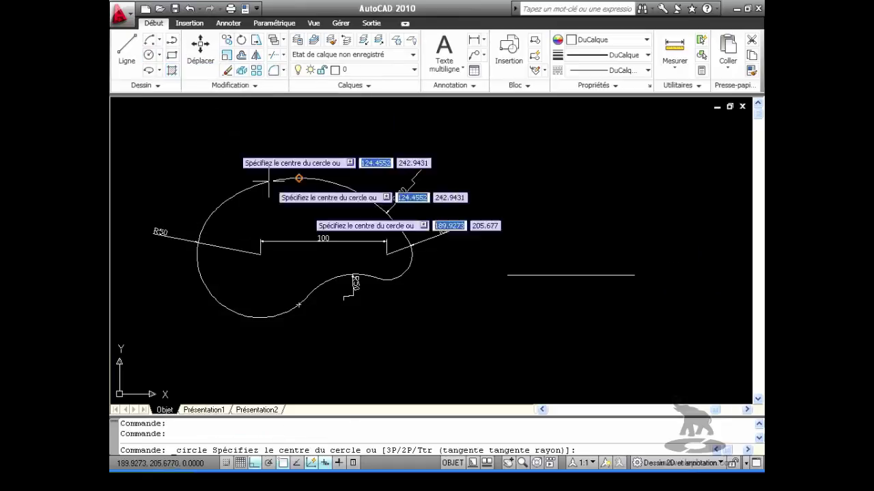
{"action": "left_click", "coordinate": [507, 275]}
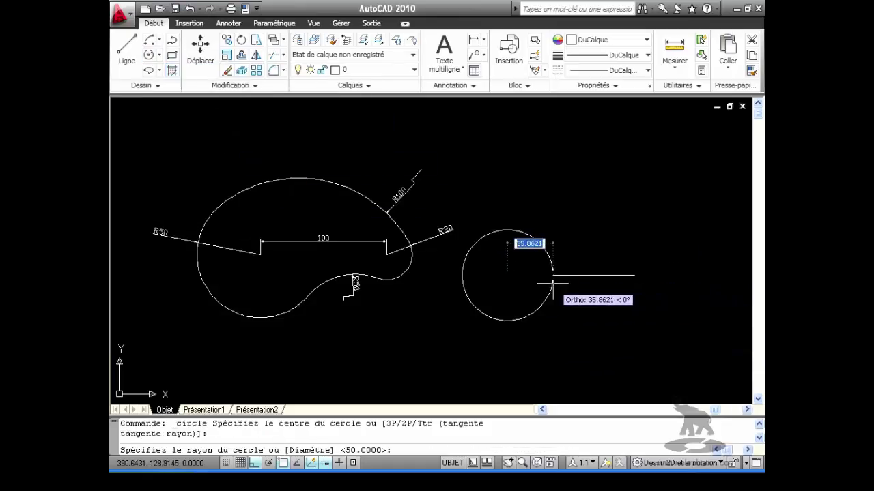
{"action": "type", "text": "50"}
{"action": "key", "text": "Return"}
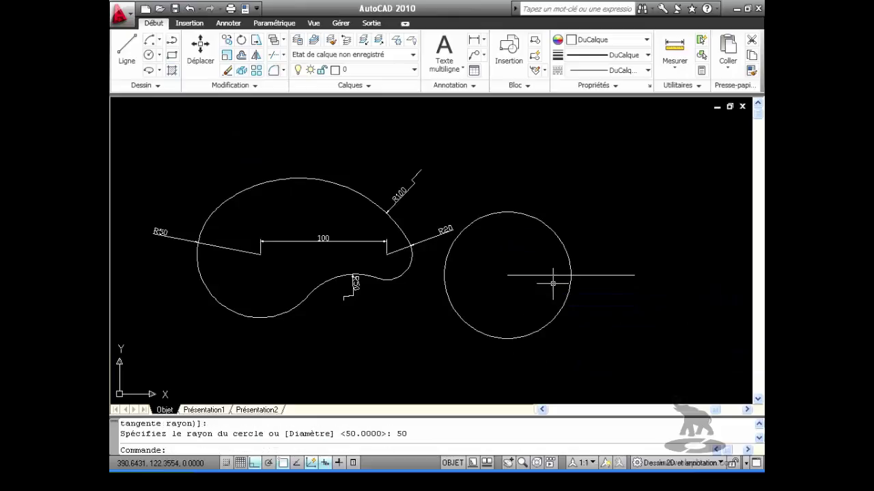
Draw a circle of radius 20 centred on the right endpoint of the line
{"action": "left_click", "coordinate": [149, 55]}
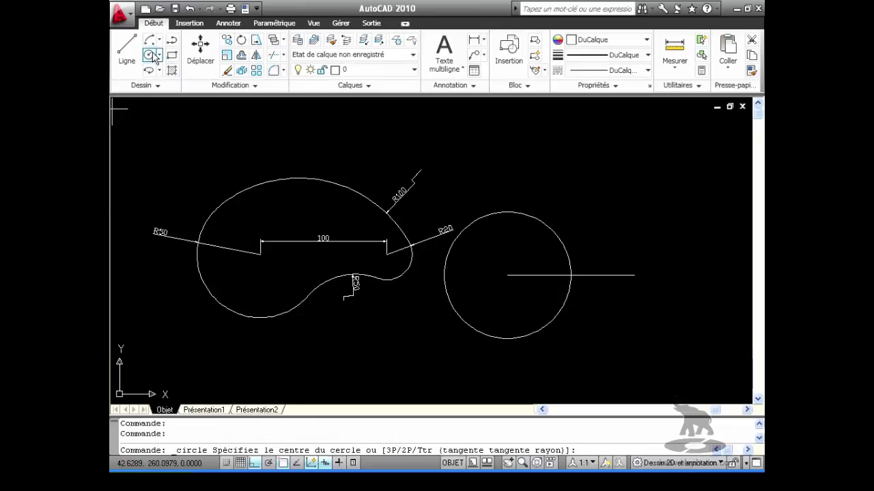
{"action": "left_click", "coordinate": [634, 276]}
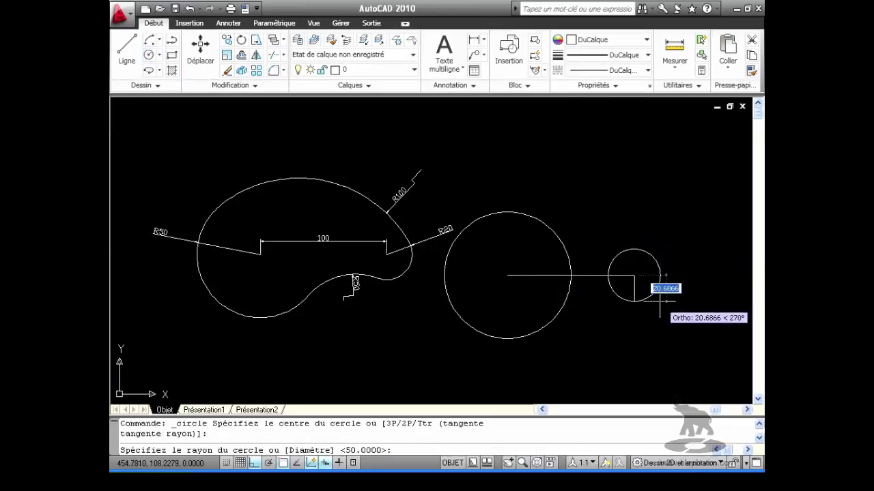
{"action": "type", "text": "20"}
{"action": "key", "text": "Return"}
Draw a tangent-tangent-radius circle of radius 100 enclosing both circles, touching the outer sides of the small and large circles
{"action": "scroll", "coordinate": [437, 307], "scroll_direction": "up", "scroll_amount": 5}
{"action": "scroll", "coordinate": [384, 386], "scroll_direction": "down", "scroll_amount": 5}
{"action": "middle_click_drag", "start_coordinate": [605, 361], "coordinate": [575, 321]}
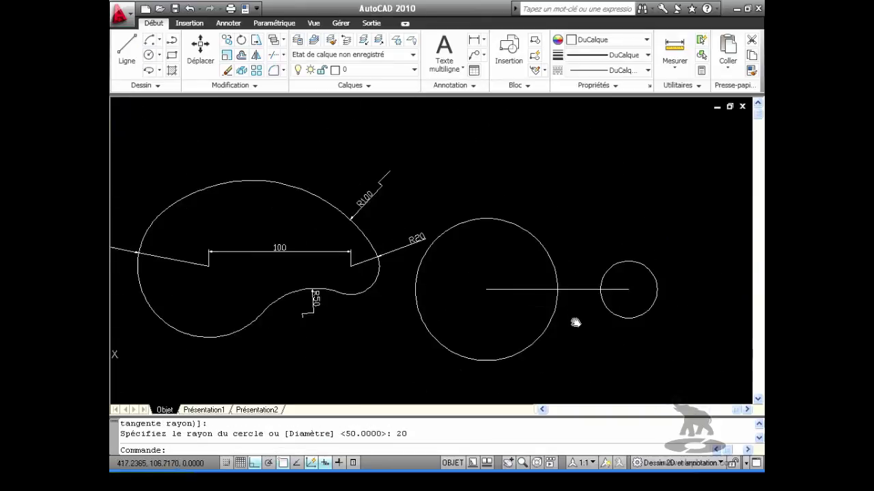
{"action": "left_click", "coordinate": [160, 55]}
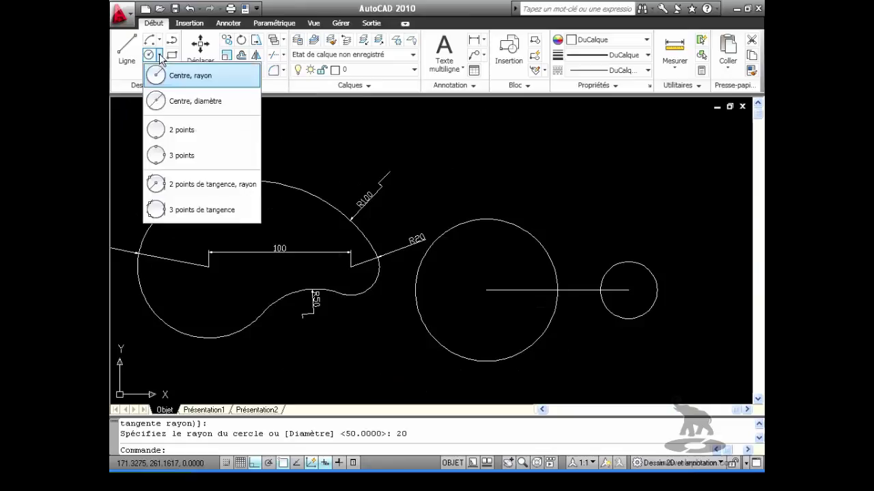
{"action": "left_click", "coordinate": [200, 186]}
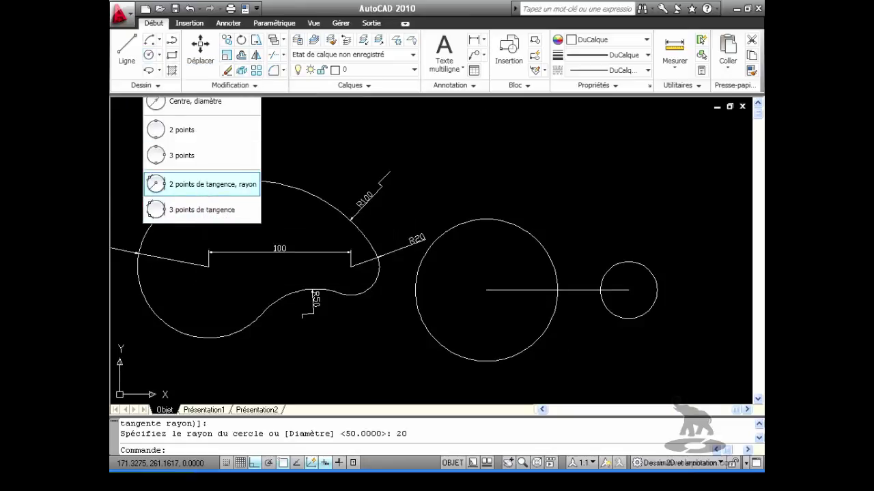
{"action": "left_click", "coordinate": [656, 276]}
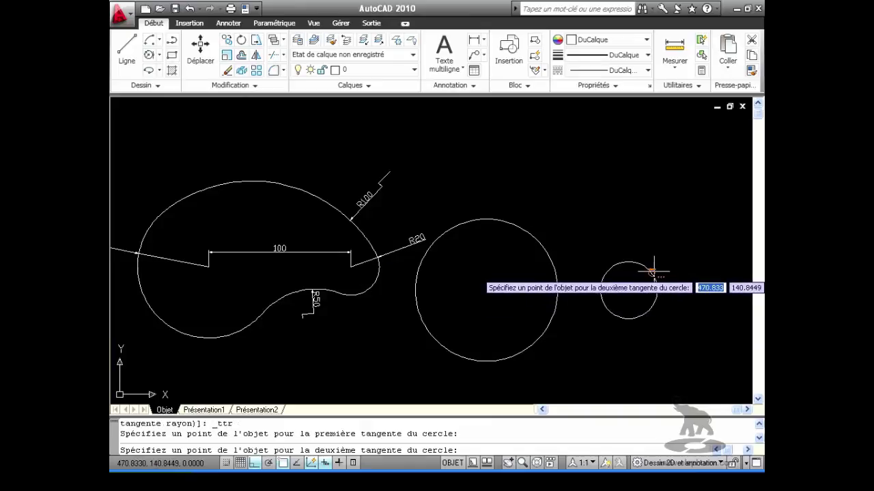
{"action": "left_click", "coordinate": [423, 255]}
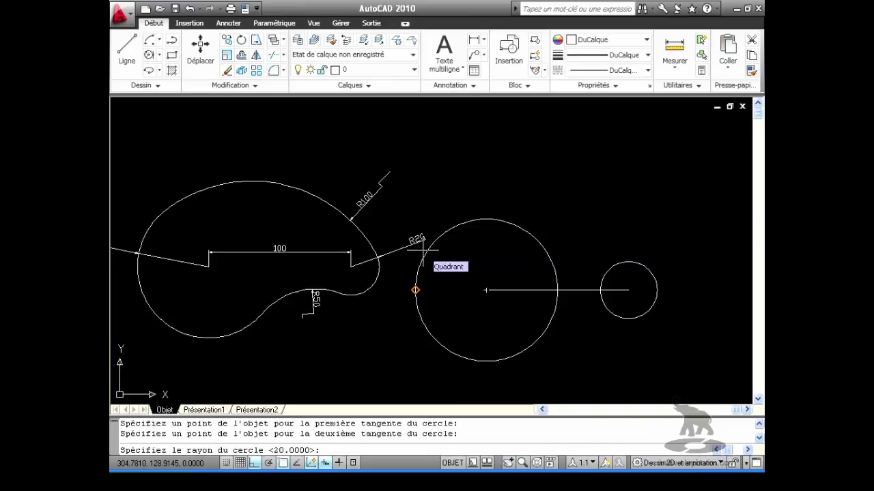
{"action": "type", "text": "100"}
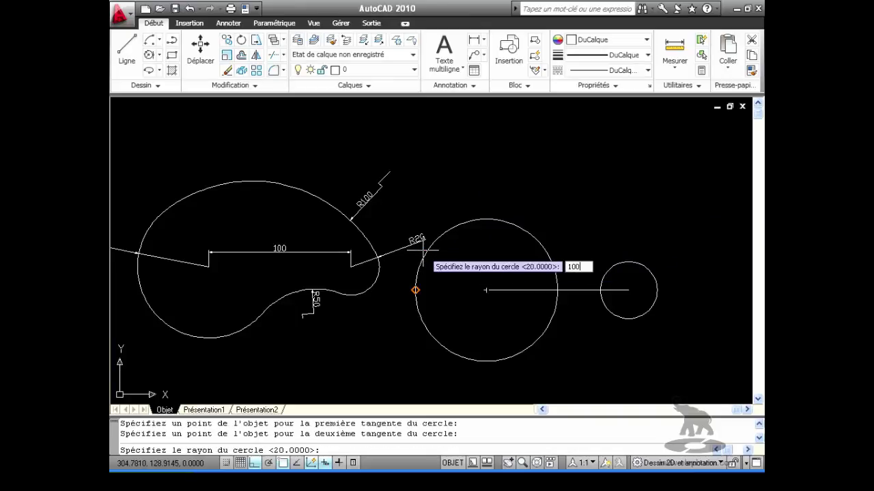
{"action": "key", "text": "Return"}
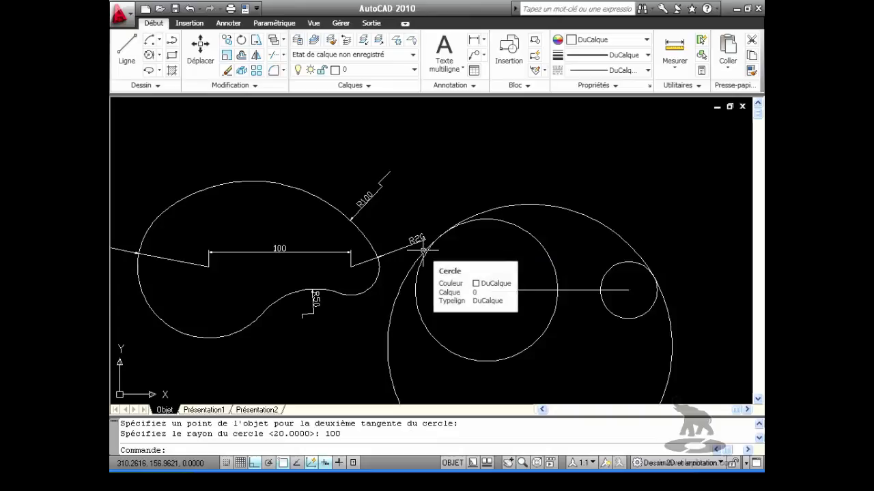
Draw a tangent-tangent-radius circle of radius 50 touching the lower facing sides of the two original circles
{"action": "left_click", "coordinate": [148, 55]}
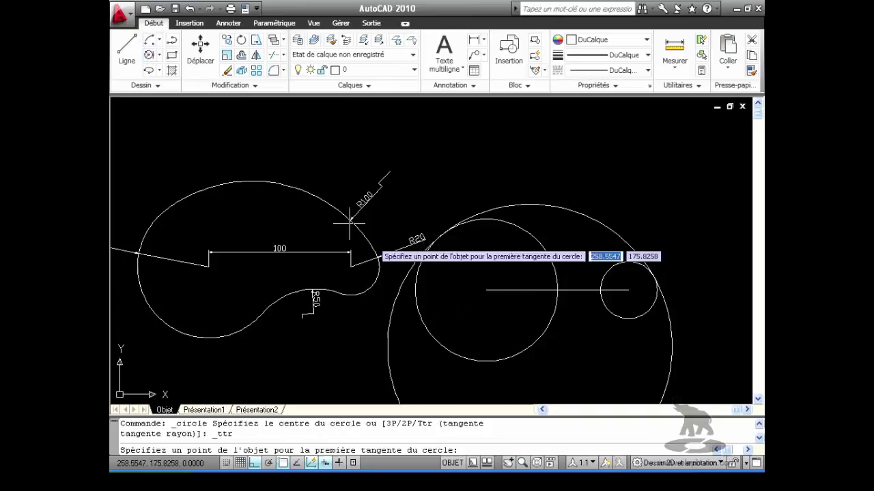
{"action": "left_click", "coordinate": [610, 310]}
{"action": "left_click", "coordinate": [551, 318]}
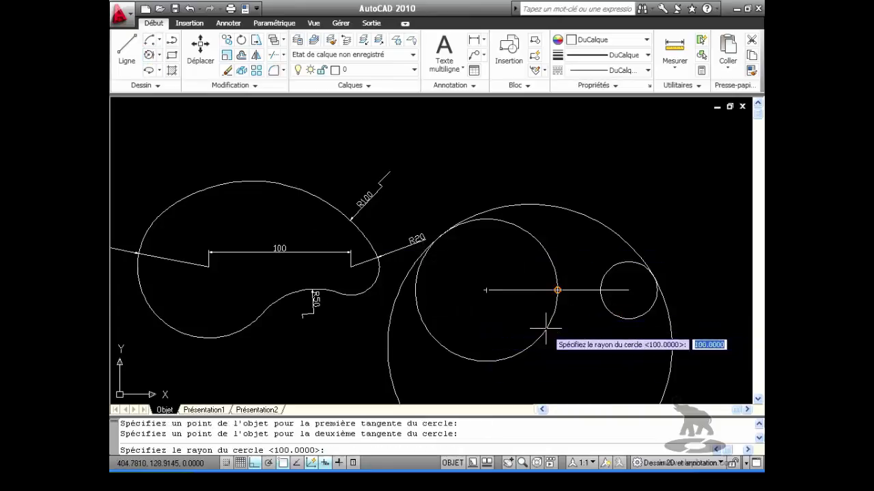
{"action": "type", "text": "50"}
{"action": "key", "text": "Return"}
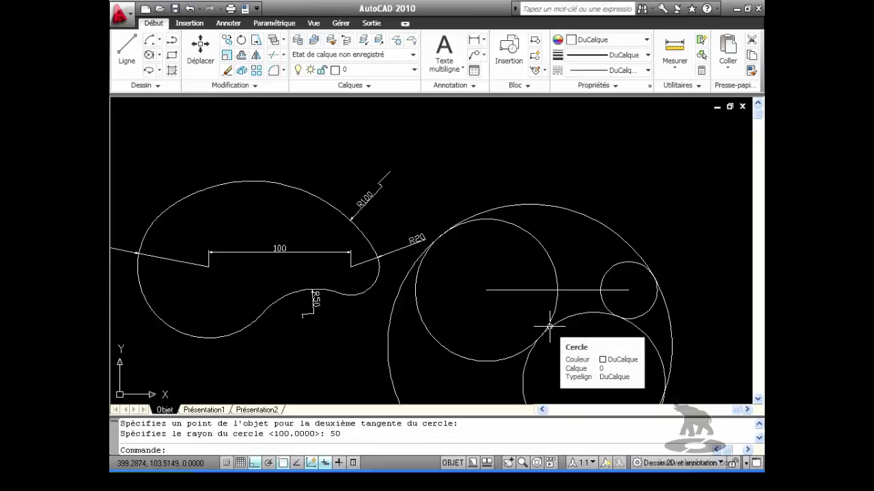
Trim the inner portions of the two original circles, using the radius 100 and radius 50 tangent circles as cutting edges
{"action": "left_click", "coordinate": [274, 57]}
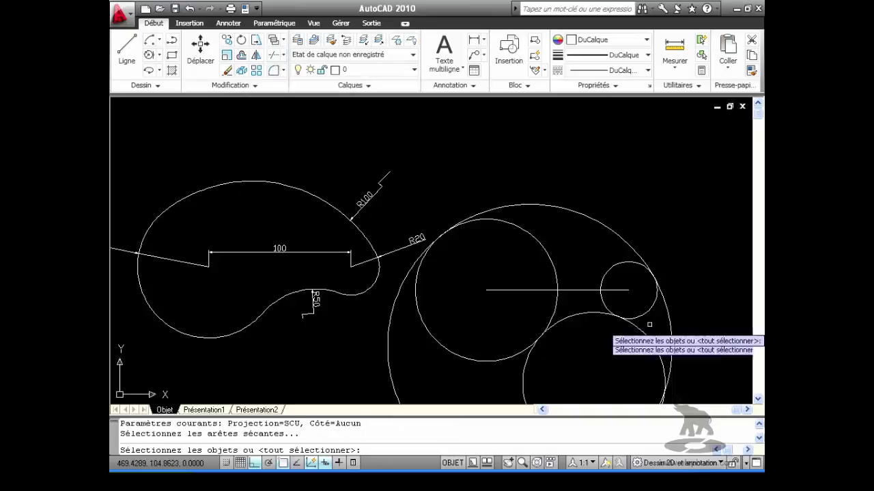
{"action": "left_click", "coordinate": [628, 253]}
{"action": "left_click", "coordinate": [580, 311]}
{"action": "left_click", "coordinate": [580, 332]}
{"action": "key", "text": "Return"}
{"action": "left_click", "coordinate": [602, 301]}
{"action": "left_click", "coordinate": [560, 301]}
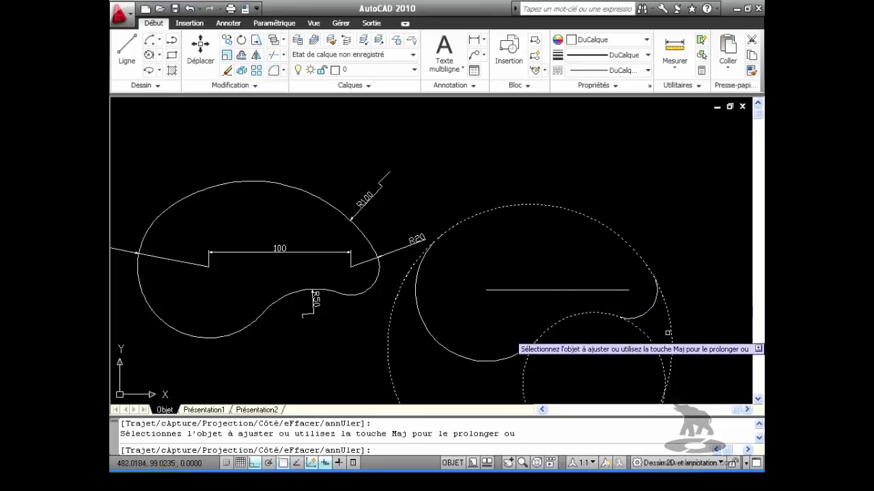
{"action": "key", "text": "Return"}
Trim the excess lower portions of both tangent circles against the two remaining end arcs to leave the closed outline
{"action": "key", "text": "Return"}
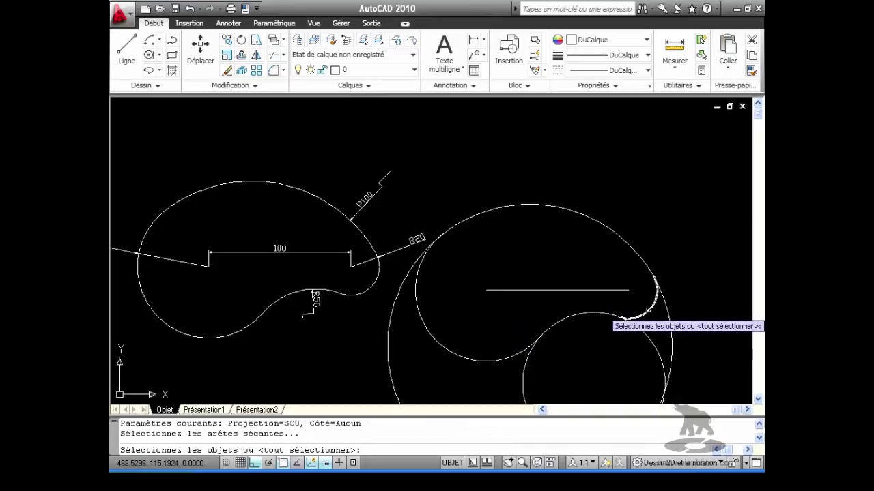
{"action": "left_click", "coordinate": [647, 310]}
{"action": "left_click", "coordinate": [473, 359]}
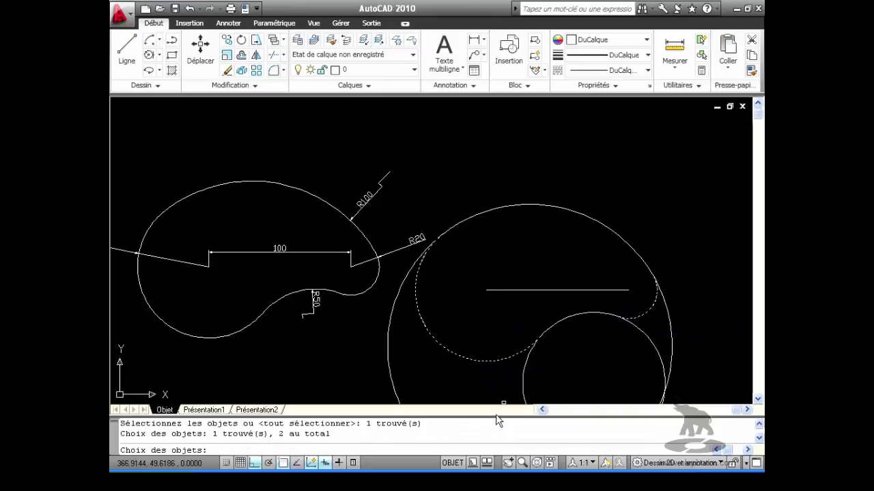
{"action": "key", "text": "Return"}
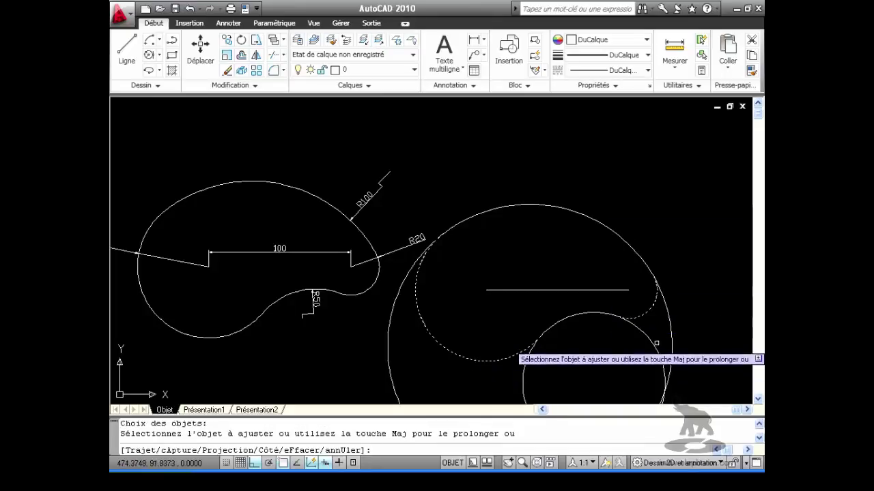
{"action": "left_click", "coordinate": [652, 340]}
{"action": "left_click", "coordinate": [672, 333]}
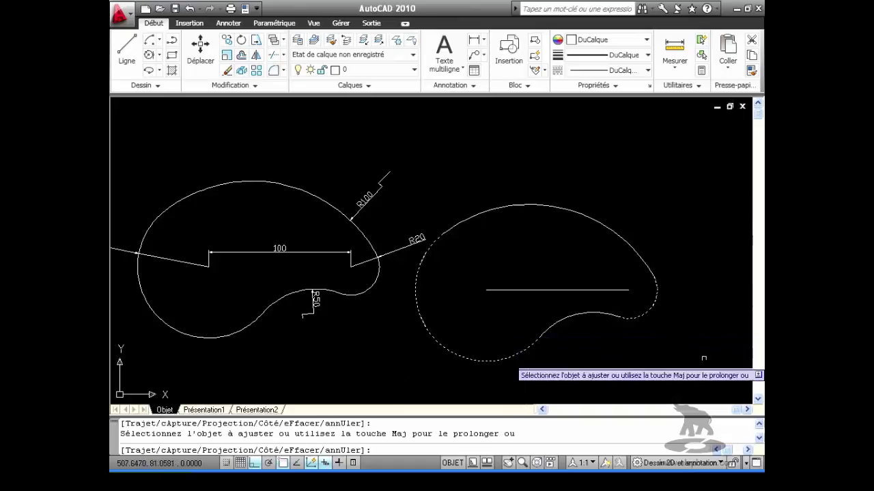
{"action": "key", "text": "Return"}
{"action": "middle_click_drag", "start_coordinate": [587, 358], "coordinate": [656, 340]}
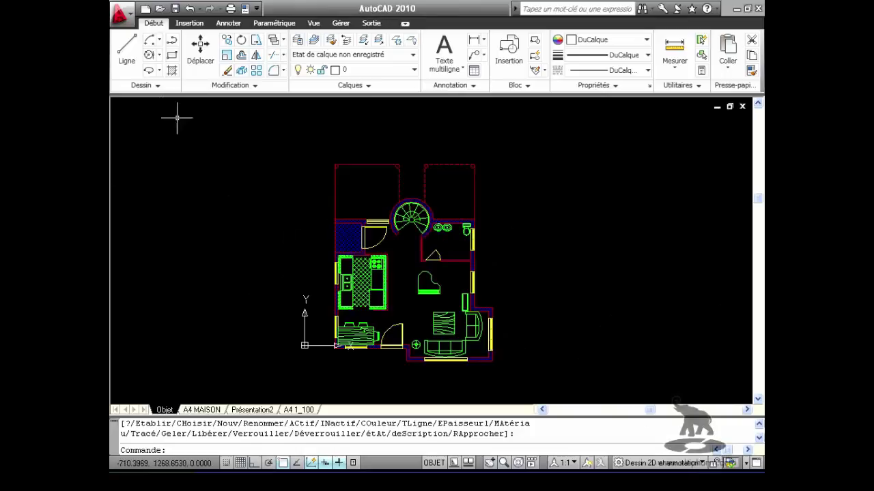
Draw a freehand revision cloud around the hatched area and entrance door at the house plan's upper-left corner
{"action": "left_click", "coordinate": [145, 86]}
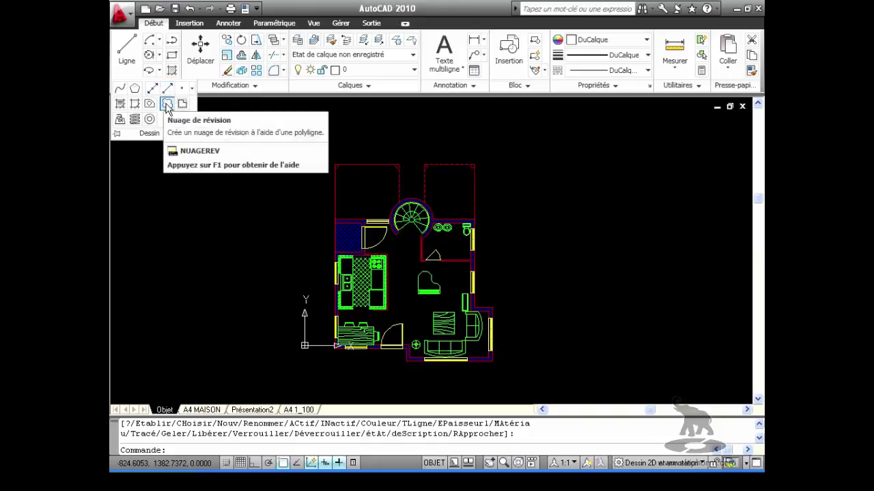
{"action": "left_click", "coordinate": [167, 105]}
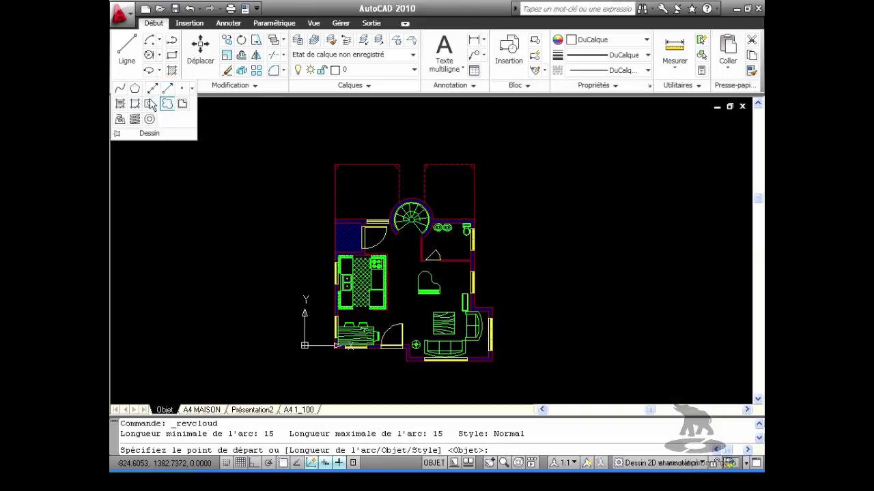
{"action": "left_click", "coordinate": [151, 105]}
{"action": "left_click", "coordinate": [167, 103]}
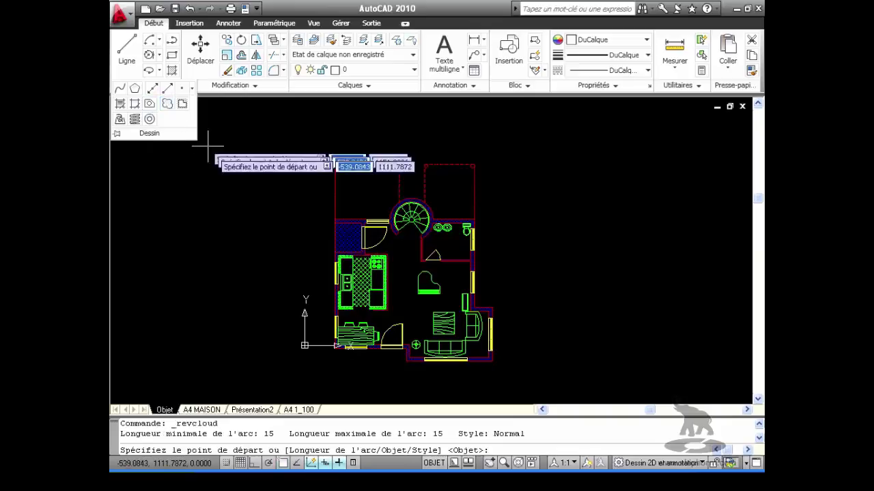
{"action": "left_click", "coordinate": [299, 207]}
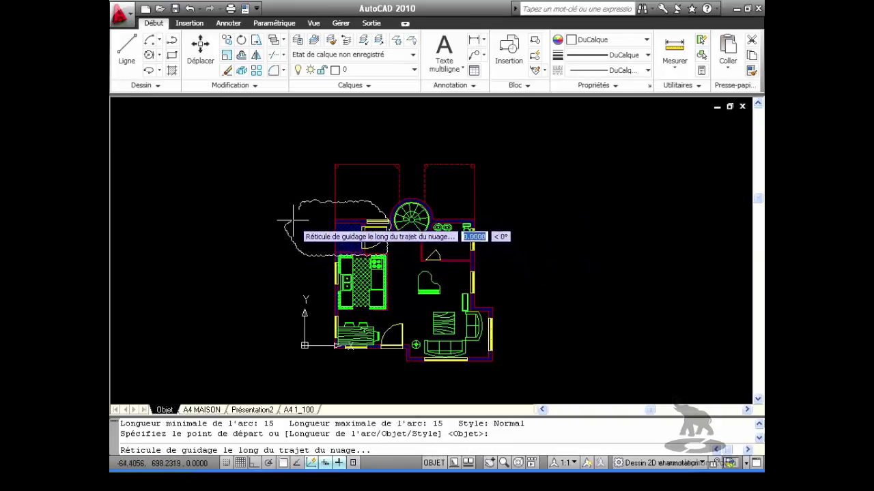
Delete the revision cloud from the house plan
{"action": "scroll", "coordinate": [307, 243], "scroll_direction": "up", "scroll_amount": 4}
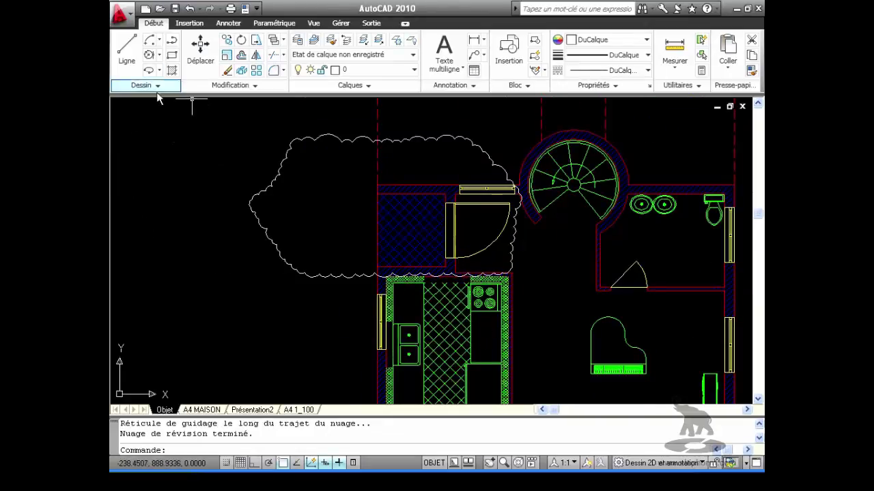
{"action": "left_click", "coordinate": [305, 193]}
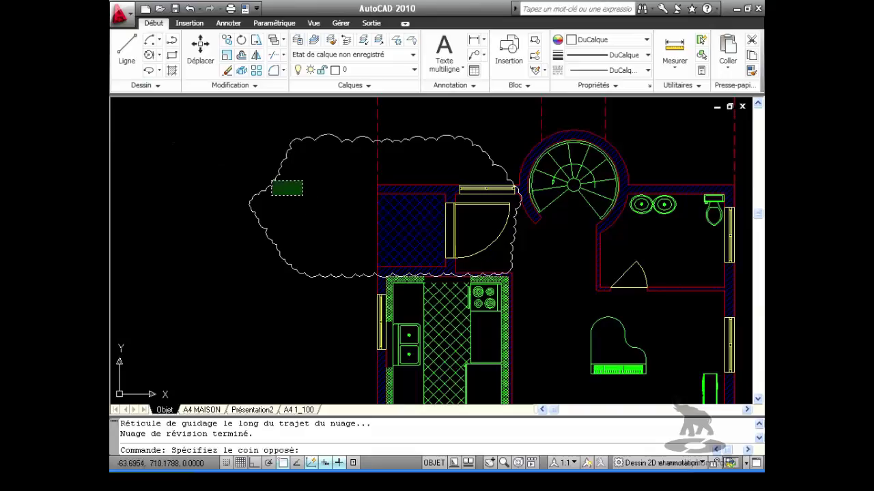
{"action": "left_click", "coordinate": [220, 142]}
{"action": "key", "text": "Delete"}
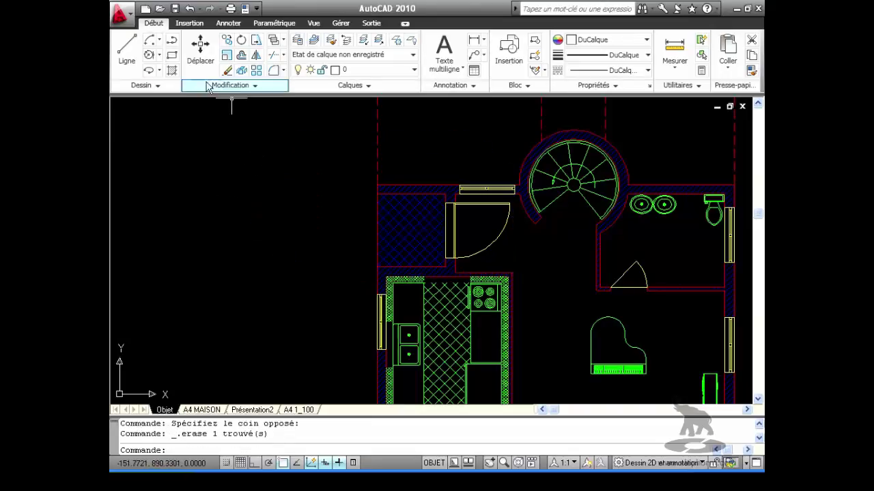
Draw a revision cloud around the hatched area and entrance door, with a minimum arc length of 35 and a maximum of 50
{"action": "left_click", "coordinate": [157, 86]}
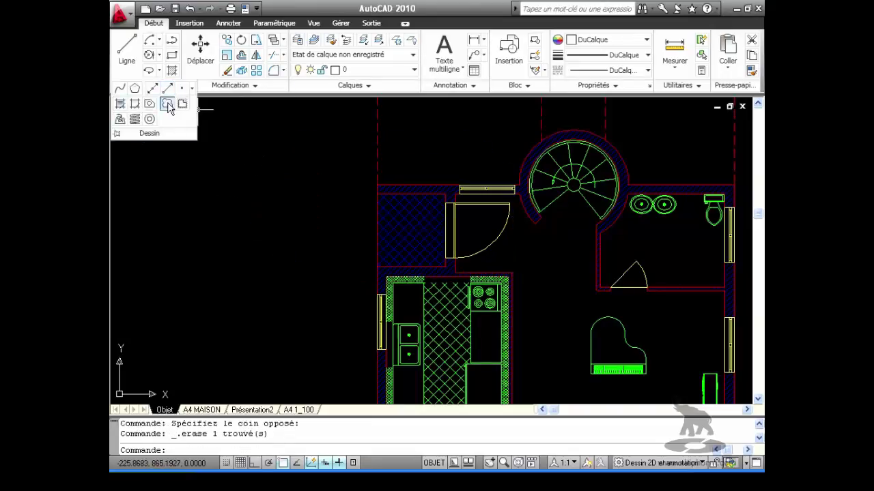
{"action": "left_click", "coordinate": [167, 104]}
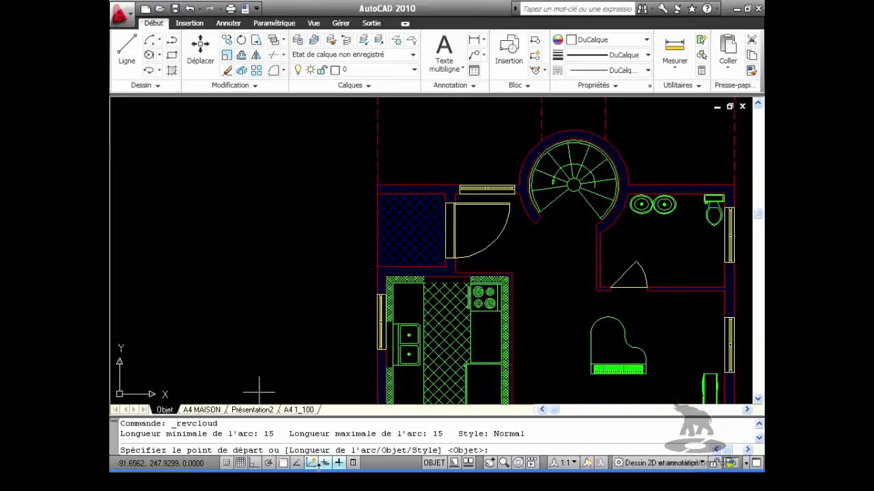
{"action": "type", "text": "l"}
{"action": "key", "text": "Return"}
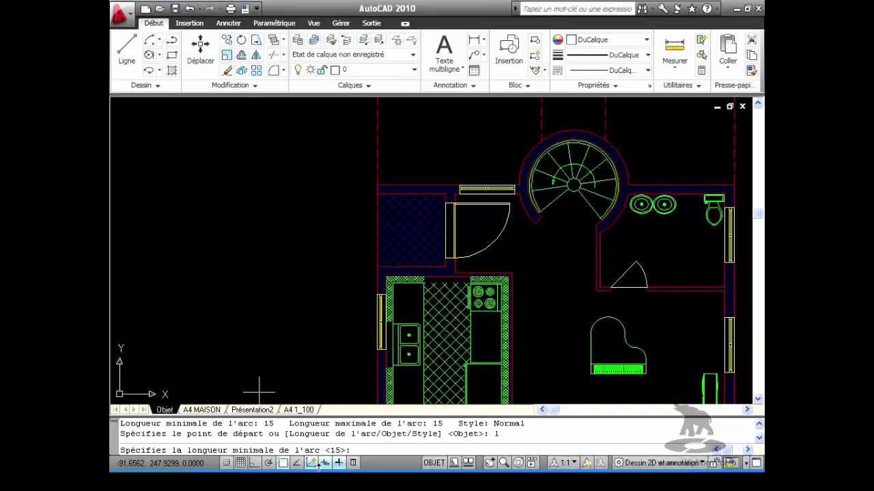
{"action": "type", "text": "35"}
{"action": "key", "text": "Return"}
{"action": "type", "text": "50"}
{"action": "key", "text": "Return"}
{"action": "left_click", "coordinate": [314, 246]}
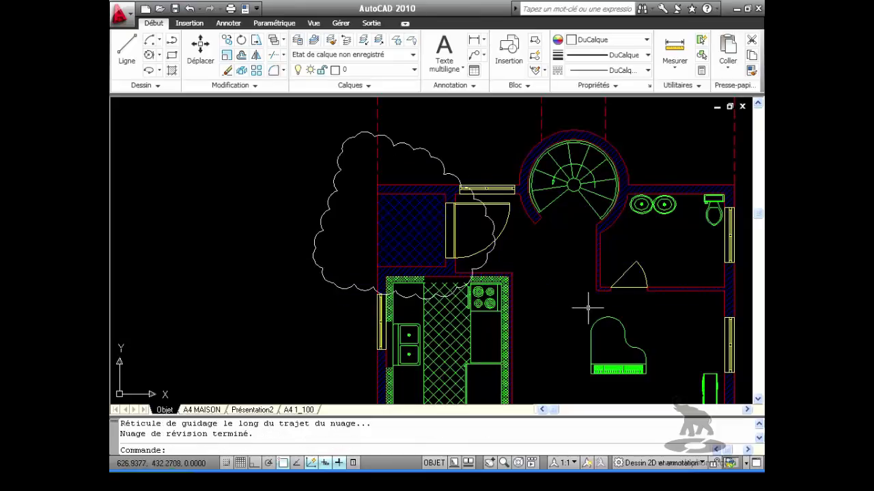
Draw a spline through several points looping around the house plan, starting and ending on its left side
{"action": "scroll", "coordinate": [566, 301], "scroll_direction": "down", "scroll_amount": 6}
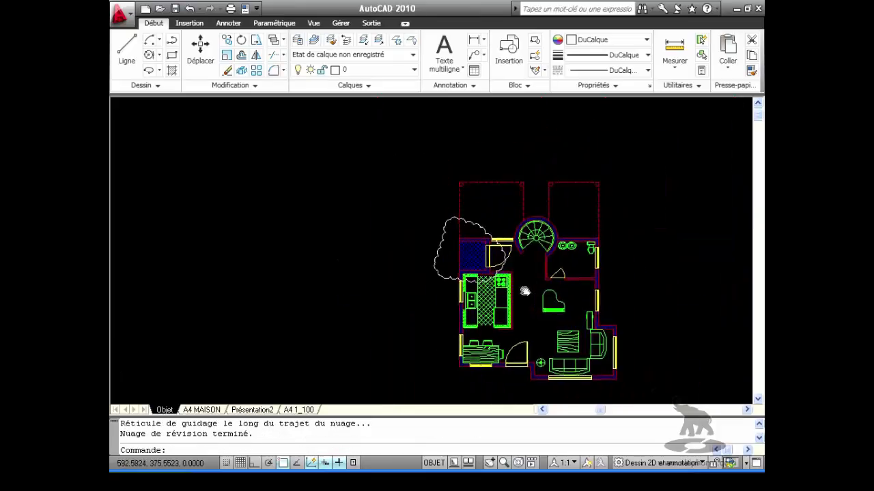
{"action": "left_click", "coordinate": [157, 87]}
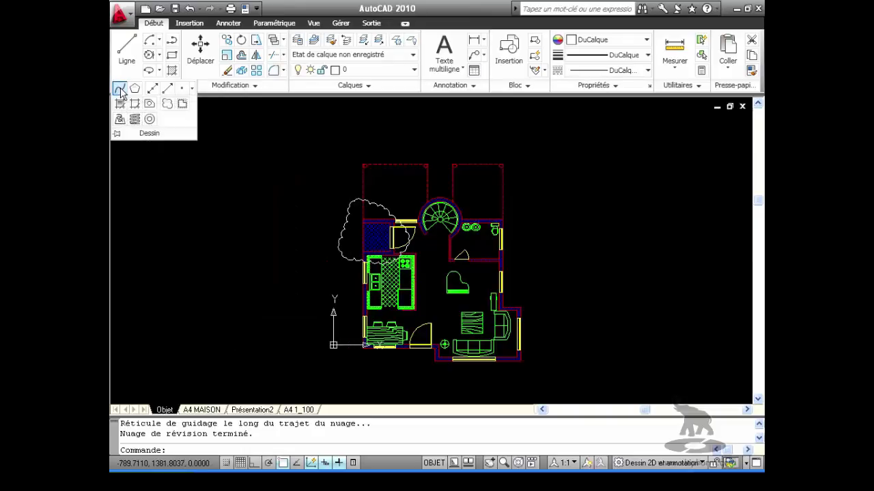
{"action": "left_click", "coordinate": [122, 91]}
{"action": "left_click", "coordinate": [263, 190]}
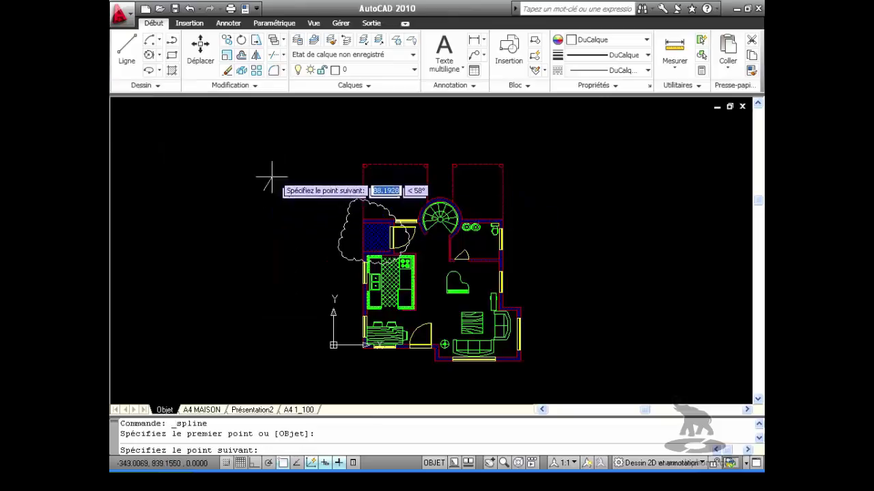
{"action": "left_click", "coordinate": [319, 118]}
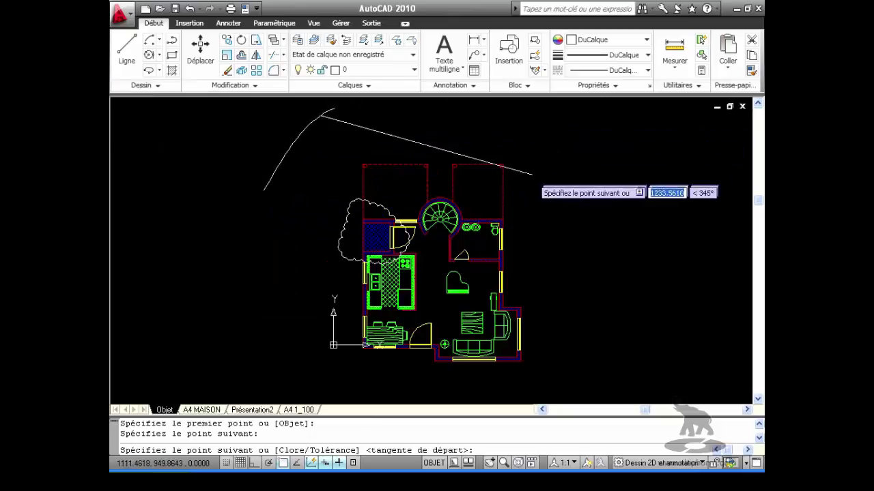
{"action": "left_click", "coordinate": [547, 151]}
{"action": "left_click", "coordinate": [631, 318]}
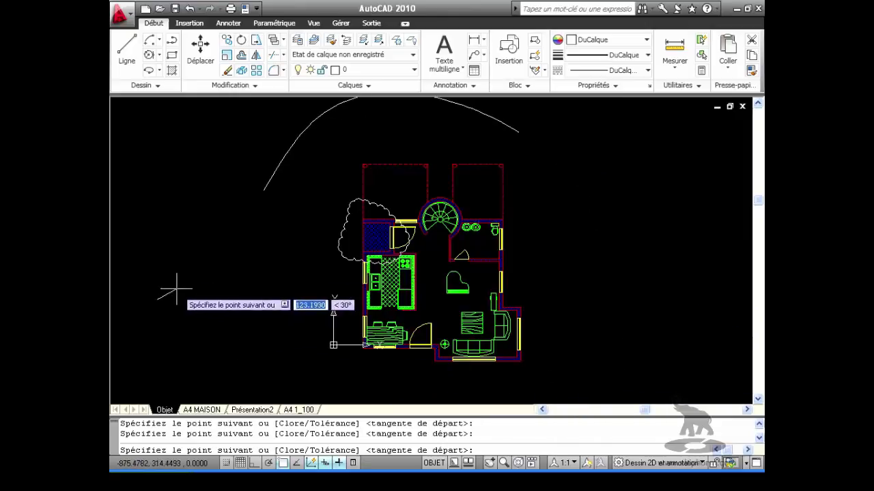
End the spline's point entry and pick its start and end tangent directions
{"action": "key", "text": "Return"}
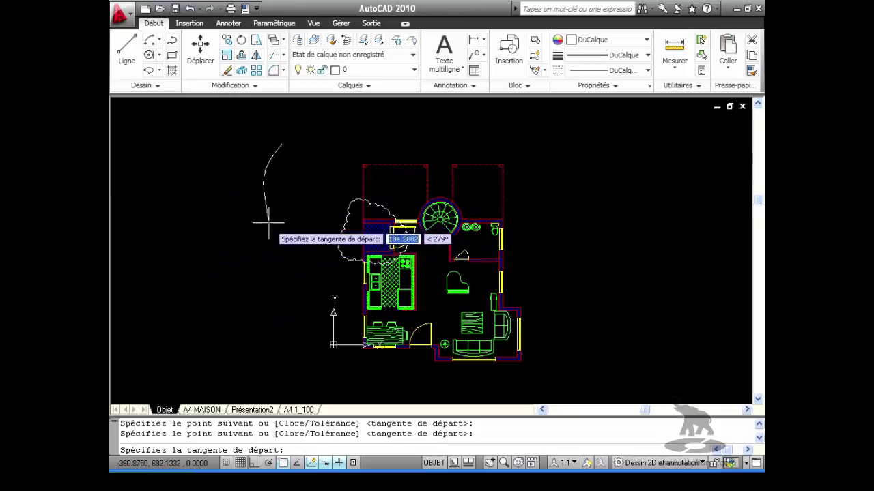
{"action": "middle_click_drag", "start_coordinate": [249, 218], "coordinate": [246, 299]}
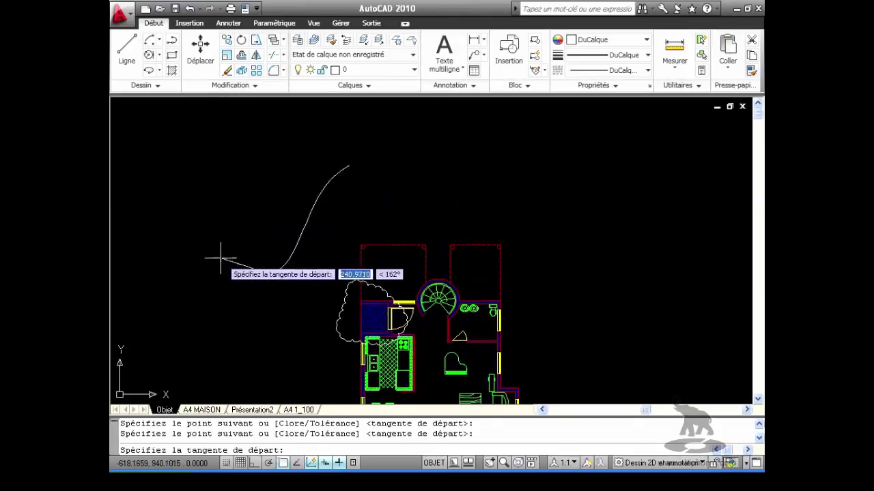
{"action": "left_click", "coordinate": [273, 289]}
{"action": "mouse_move", "coordinate": [230, 368]}
{"action": "middle_mouse_down"}
{"action": "mouse_move", "coordinate": [287, 269]}
{"action": "mouse_move", "coordinate": [361, 223]}
{"action": "middle_mouse_up"}
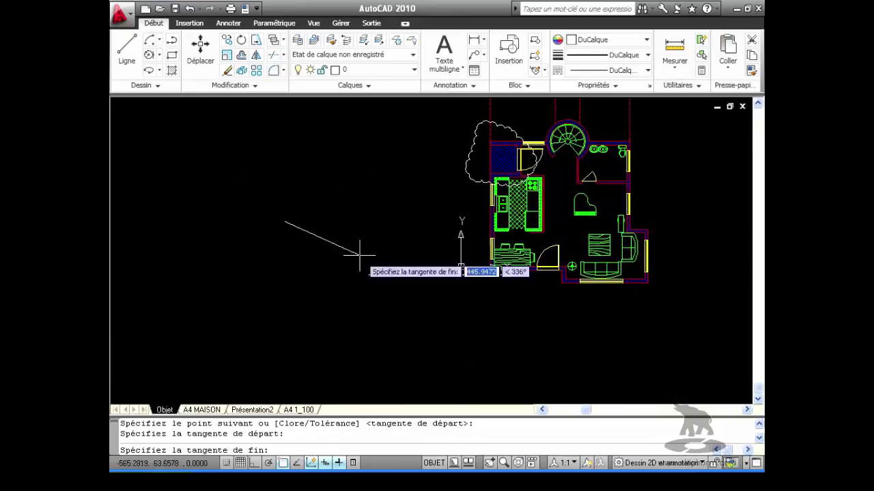
{"action": "left_click", "coordinate": [200, 231]}
Reshape the spline by stretching its fit point below the living room slightly farther down from the house
{"action": "scroll", "coordinate": [503, 293], "scroll_direction": "down", "scroll_amount": 2}
{"action": "scroll", "coordinate": [448, 260], "scroll_direction": "up", "scroll_amount": 2}
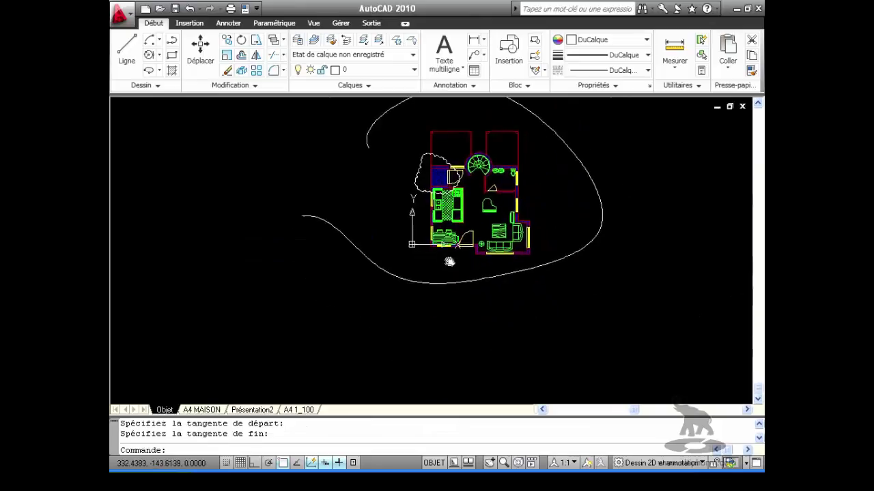
{"action": "scroll", "coordinate": [561, 296], "scroll_direction": "up", "scroll_amount": 1}
{"action": "left_click", "coordinate": [542, 318]}
{"action": "mouse_move", "coordinate": [542, 318]}
{"action": "middle_mouse_down"}
{"action": "mouse_move", "coordinate": [744, 365]}
{"action": "mouse_move", "coordinate": [591, 298]}
{"action": "middle_mouse_up"}
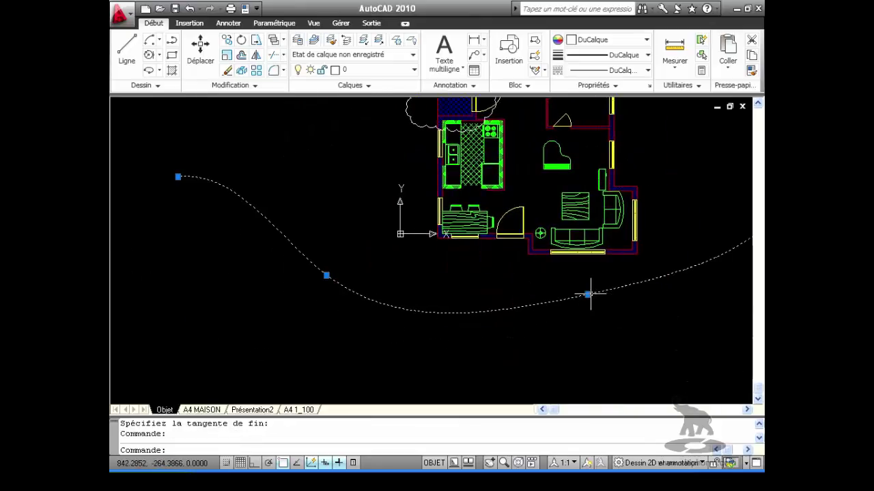
{"action": "left_click", "coordinate": [587, 295]}
{"action": "left_click", "coordinate": [602, 325]}
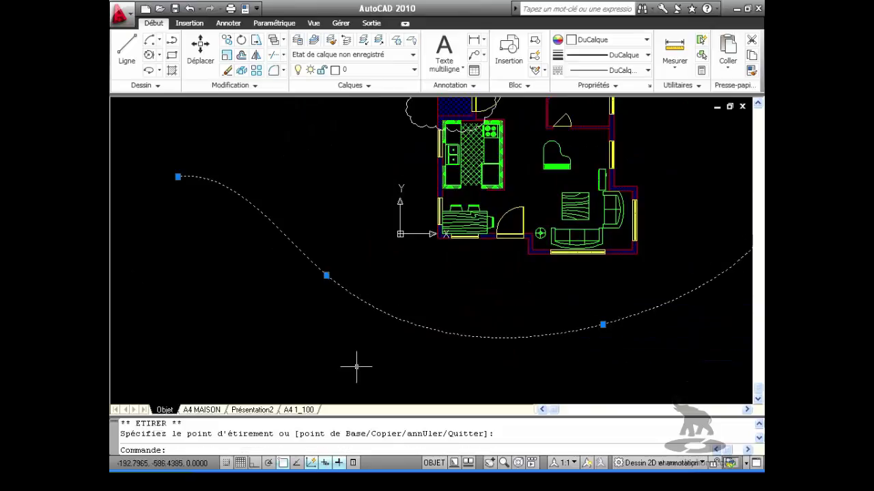
{"action": "left_click", "coordinate": [355, 253]}
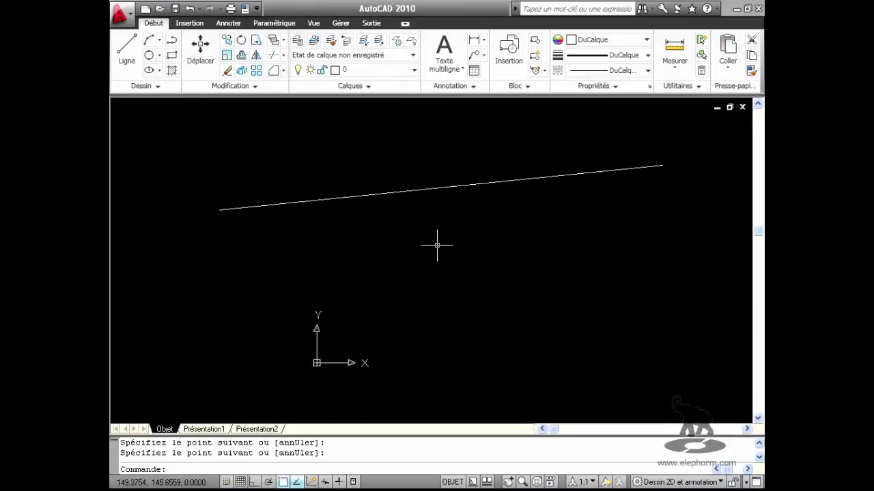
Place a point object below the slanted line
{"action": "left_click", "coordinate": [158, 86]}
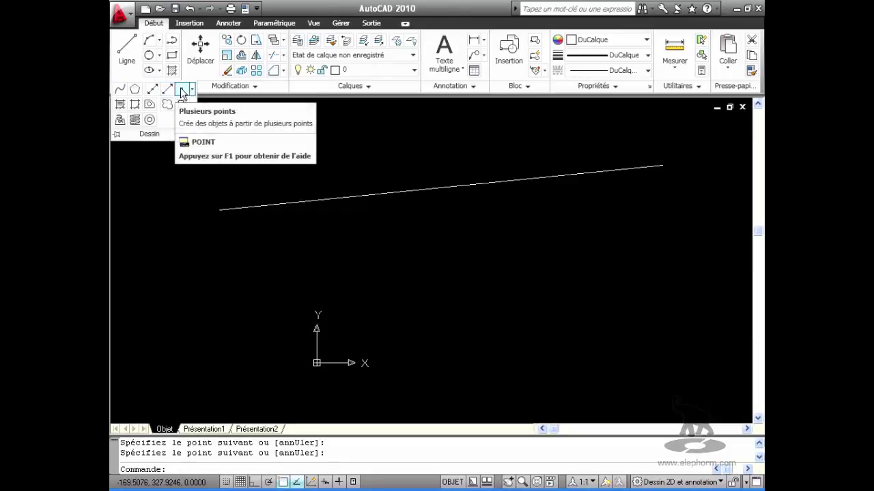
{"action": "left_click", "coordinate": [182, 92]}
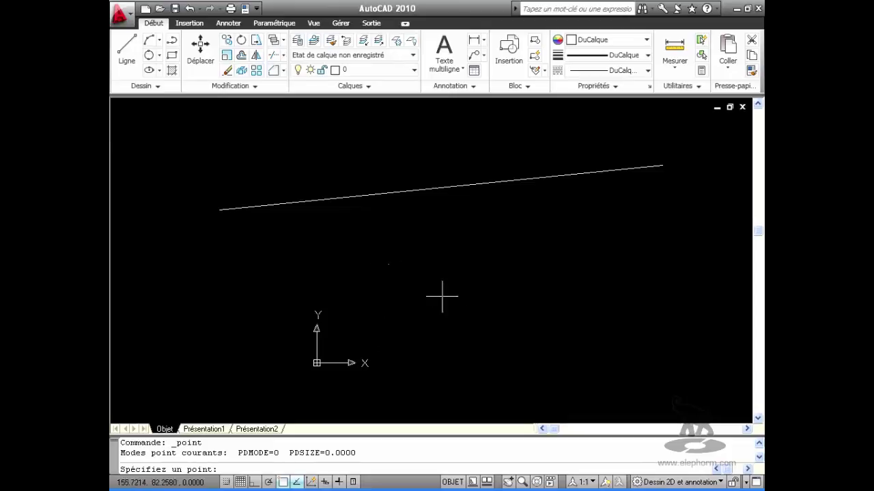
{"action": "scroll", "coordinate": [374, 279], "scroll_direction": "up", "scroll_amount": 4}
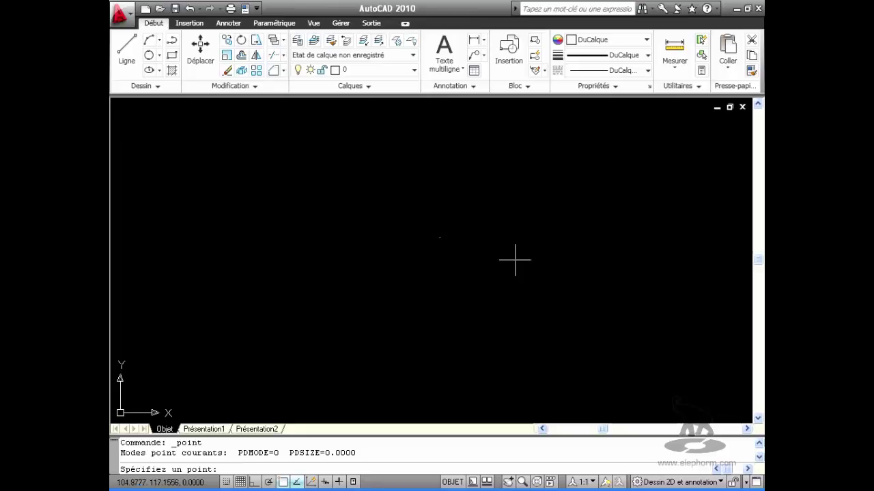
Set the point style to the X-shaped marker with a size of 10 in absolute units
{"action": "left_click", "coordinate": [677, 86]}
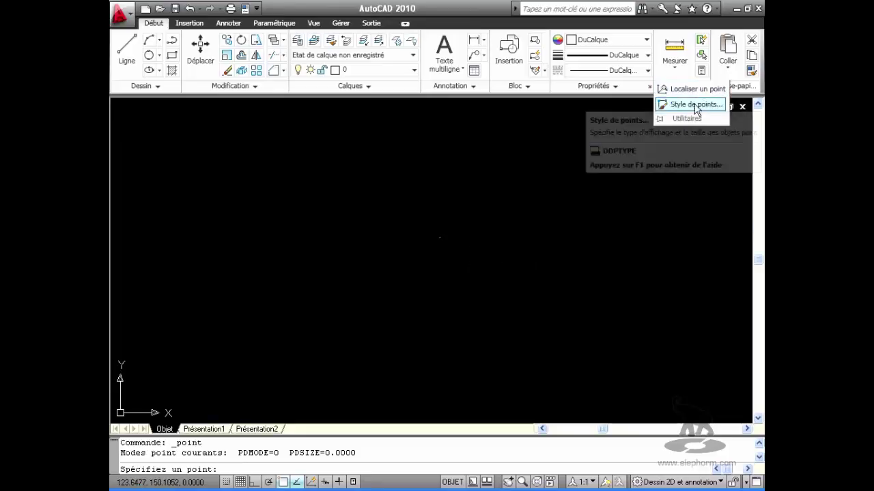
{"action": "left_click", "coordinate": [695, 106]}
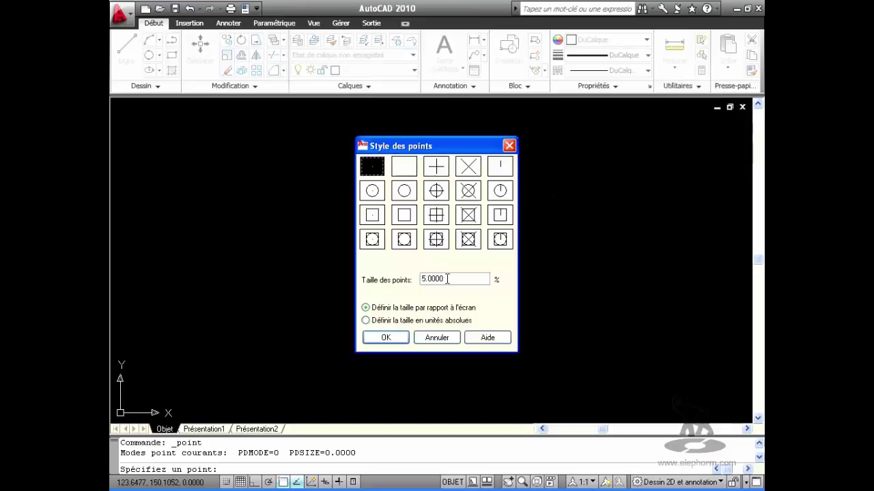
{"action": "left_click", "coordinate": [366, 320]}
{"action": "left_click_drag", "start_coordinate": [463, 275], "coordinate": [368, 276]}
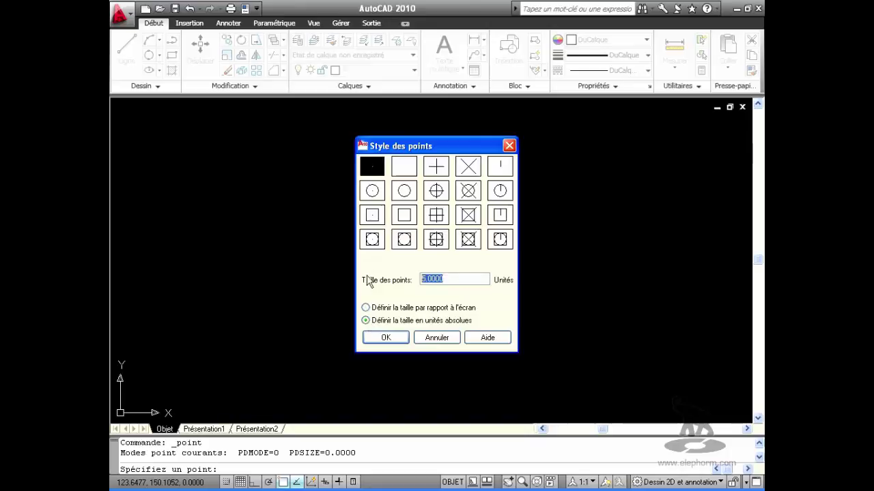
{"action": "type", "text": "10"}
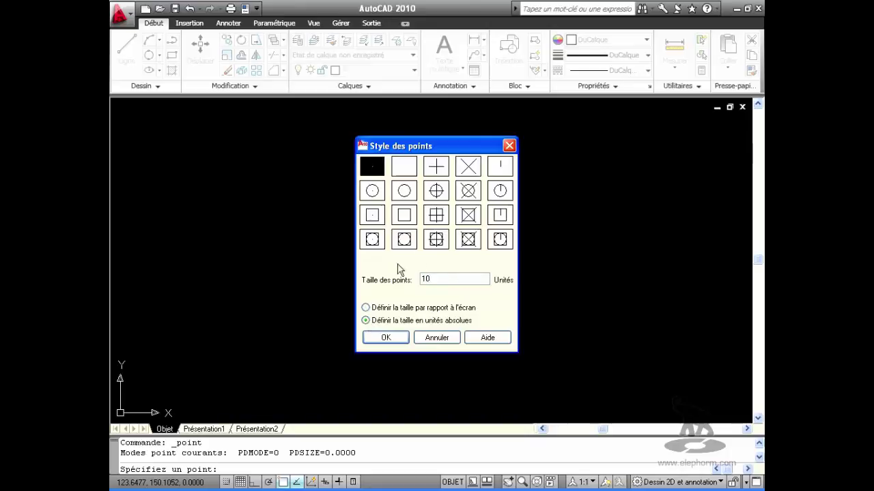
{"action": "left_click", "coordinate": [468, 168]}
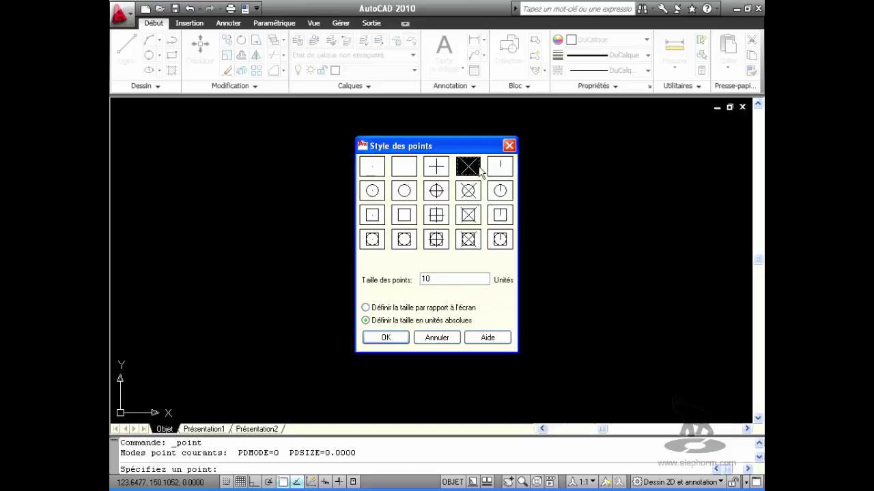
{"action": "left_click", "coordinate": [384, 338]}
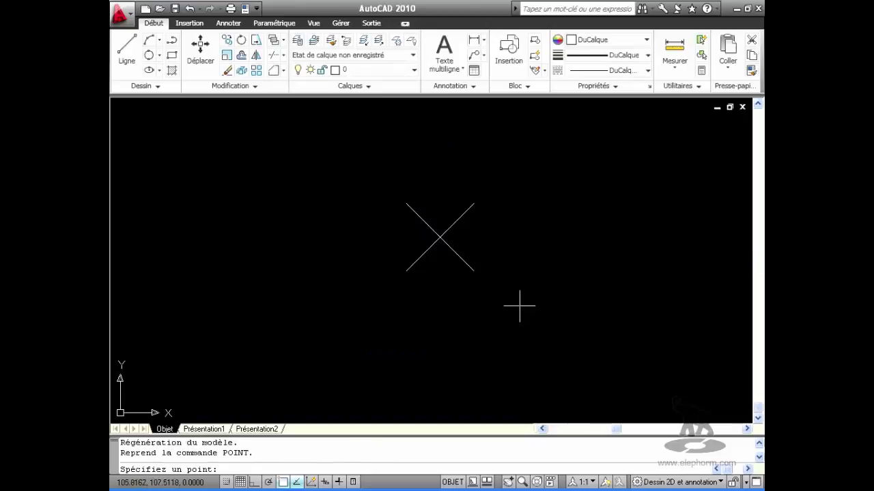
Divide the slanted line into 10 equal segments with point markers
{"action": "scroll", "coordinate": [490, 314], "scroll_direction": "down", "scroll_amount": 5}
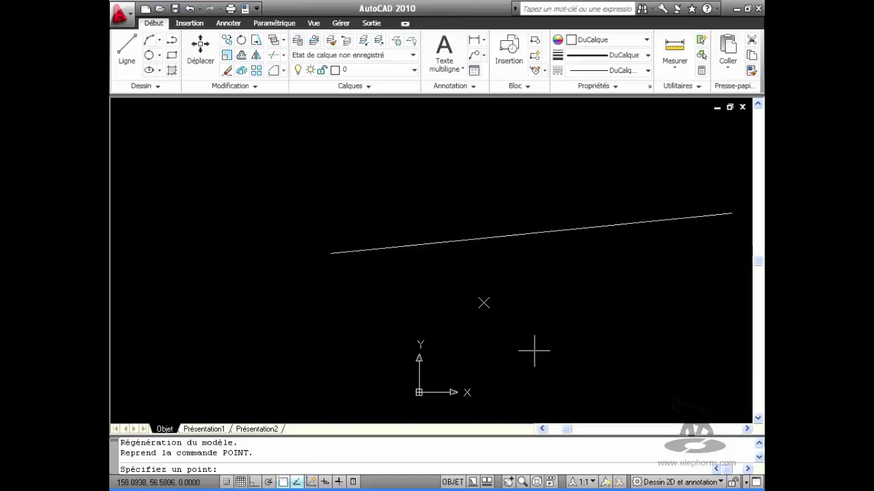
{"action": "left_click", "coordinate": [155, 89]}
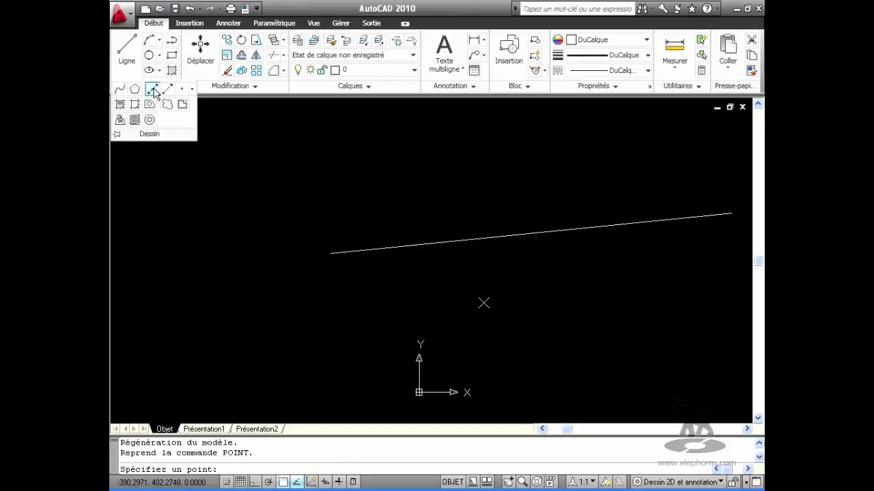
{"action": "left_click", "coordinate": [192, 90]}
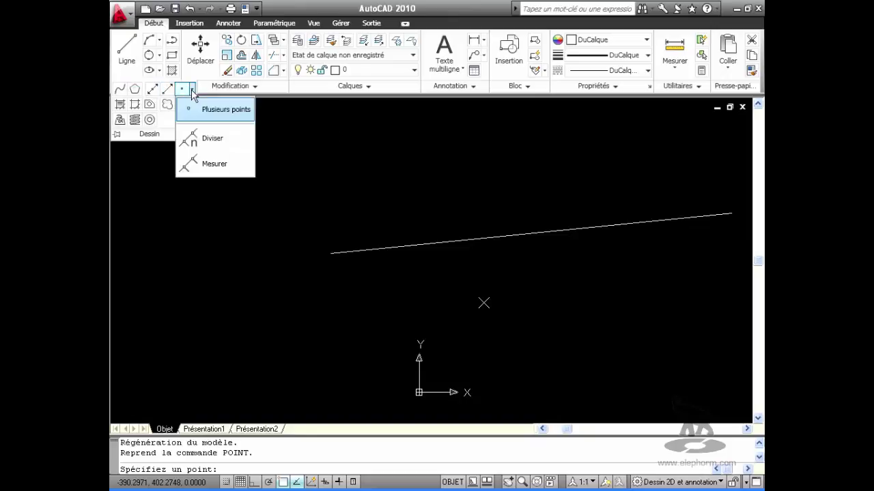
{"action": "left_click", "coordinate": [207, 139]}
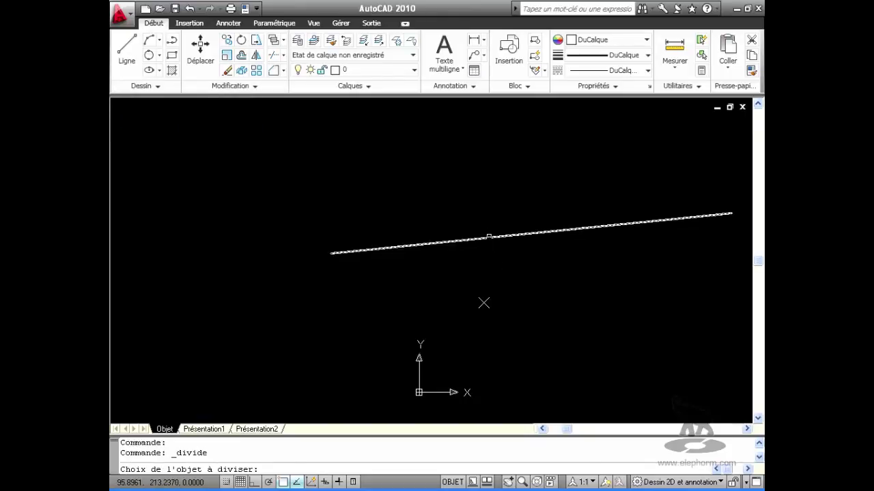
{"action": "left_click", "coordinate": [489, 238]}
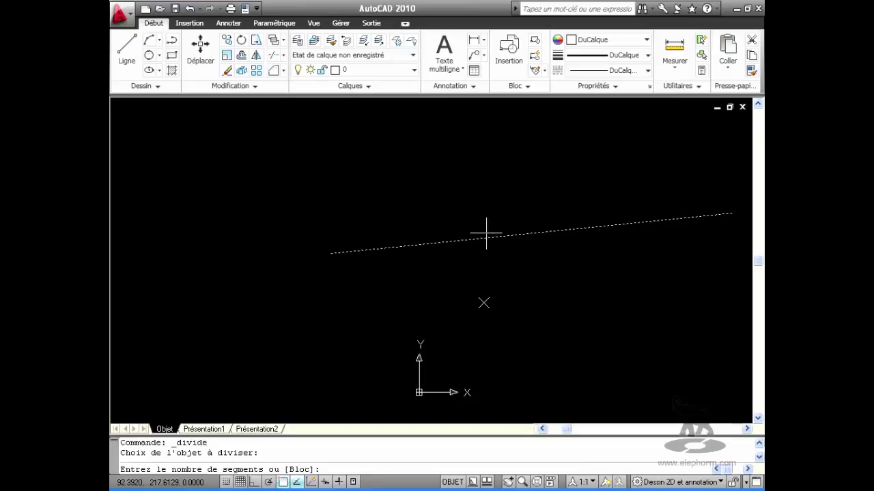
{"action": "type", "text": "10"}
{"action": "key", "text": "Return"}
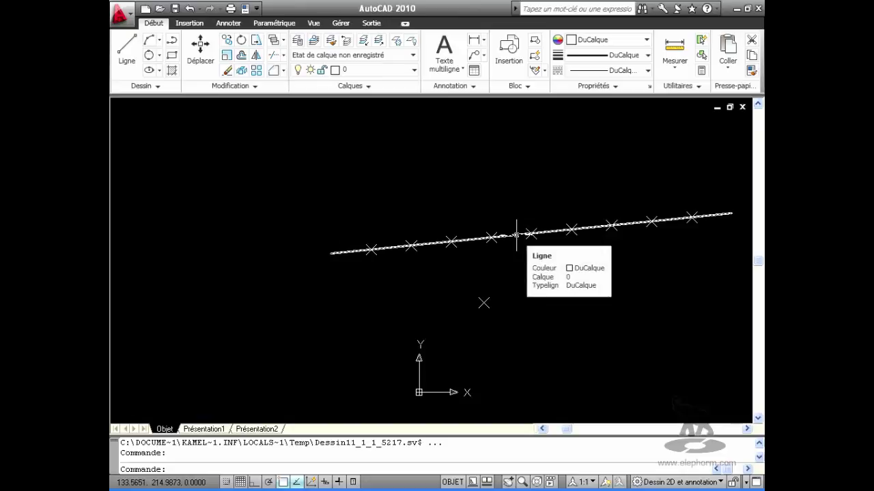
Move the slanted line upward, away from its division points
{"action": "left_click", "coordinate": [516, 235]}
{"action": "left_click", "coordinate": [512, 239]}
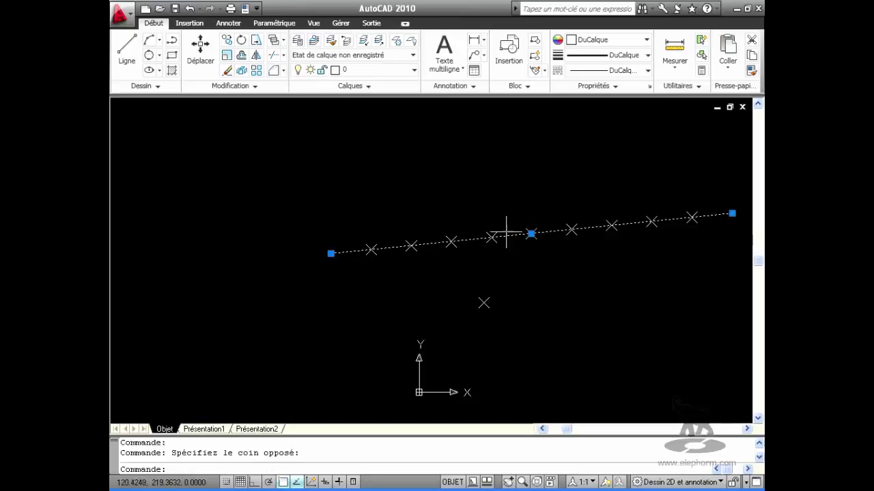
{"action": "left_click", "coordinate": [510, 273]}
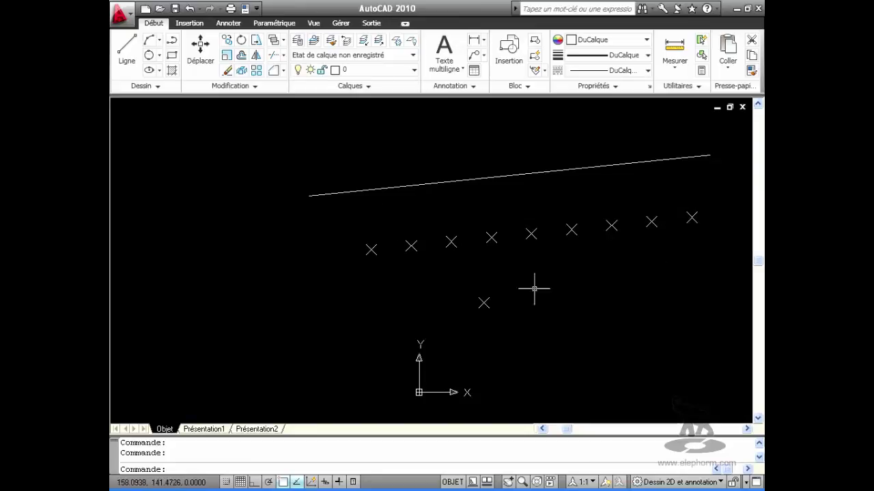
Draw a short horizontal line to the left of the isolated point marker
{"action": "left_click", "coordinate": [132, 61]}
{"action": "left_click", "coordinate": [266, 292]}
{"action": "left_click", "coordinate": [329, 292]}
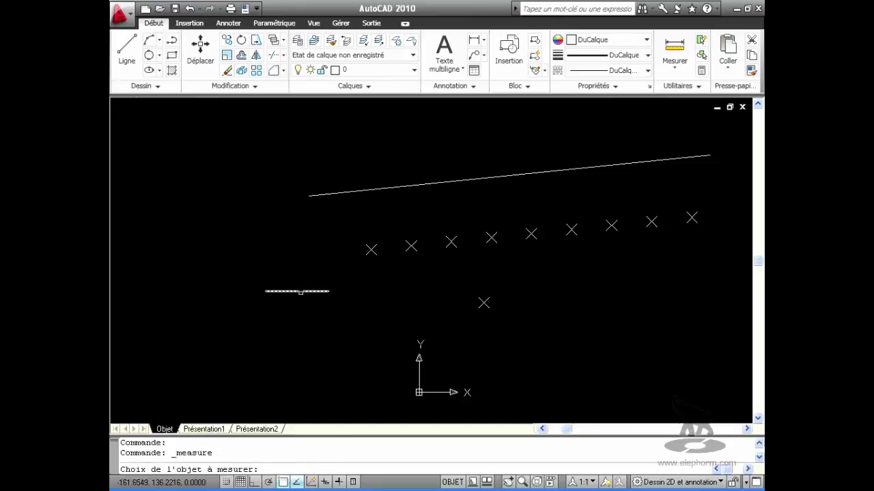
Place point markers along the short horizontal line at intervals of 12 units with the Measure command
{"action": "left_click", "coordinate": [301, 292]}
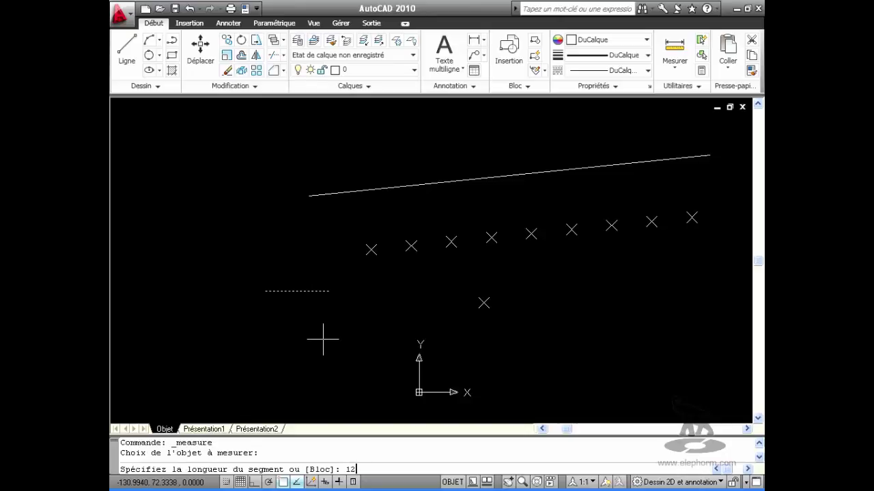
{"action": "type", "text": "12"}
{"action": "key", "text": "Return"}
{"action": "scroll", "coordinate": [286, 303], "scroll_direction": "up", "scroll_amount": 6}
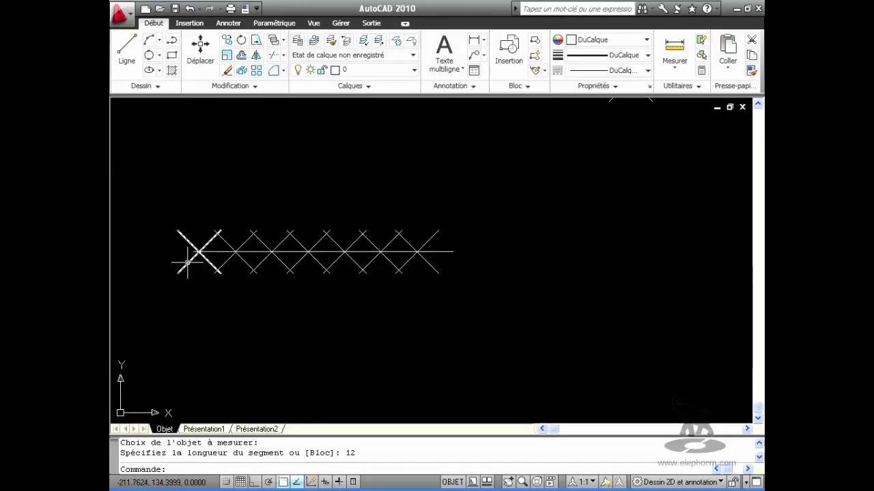
{"action": "mouse_move", "coordinate": [198, 251]}
{"action": "scroll", "coordinate": [297, 284], "scroll_direction": "down", "scroll_amount": 2}
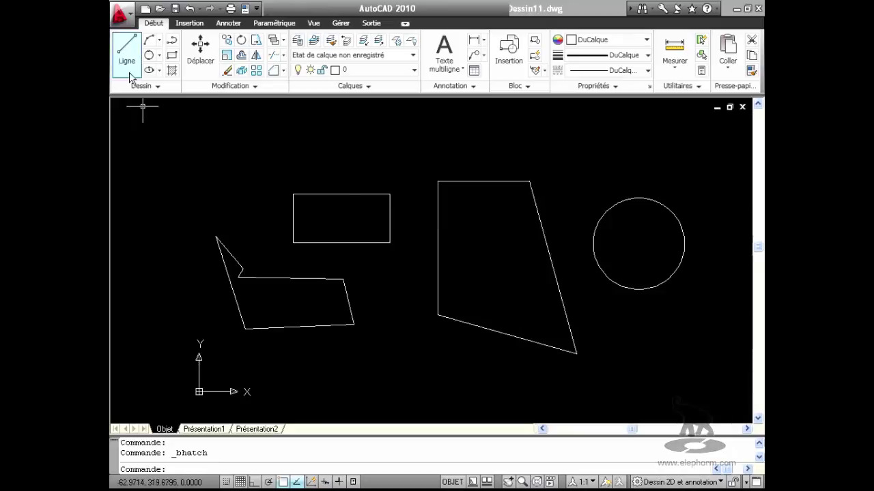
Start a new hatch with the predefined AR-B816C brick pattern and a scale of 1
{"action": "left_click", "coordinate": [172, 72]}
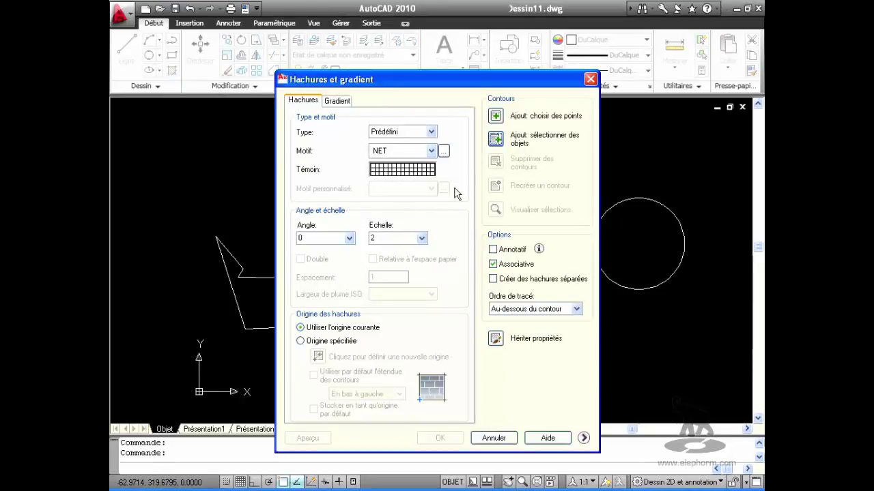
{"action": "left_click", "coordinate": [431, 151]}
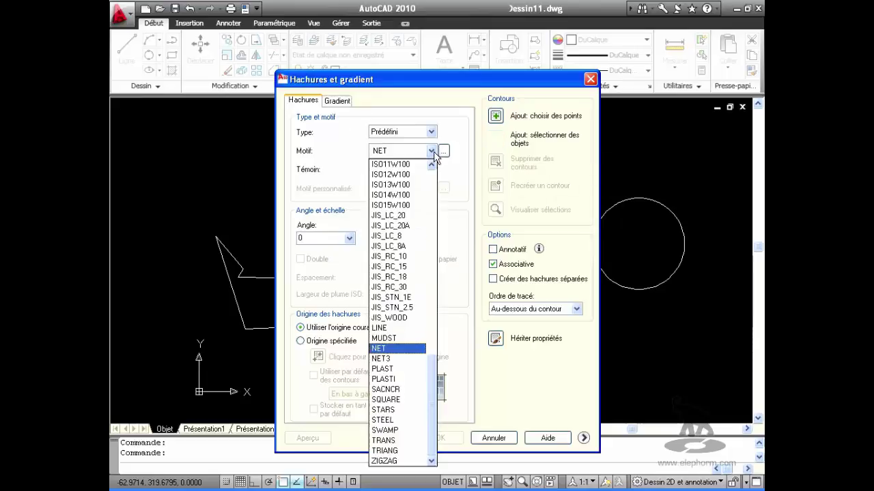
{"action": "left_click", "coordinate": [433, 151]}
{"action": "left_click", "coordinate": [443, 151]}
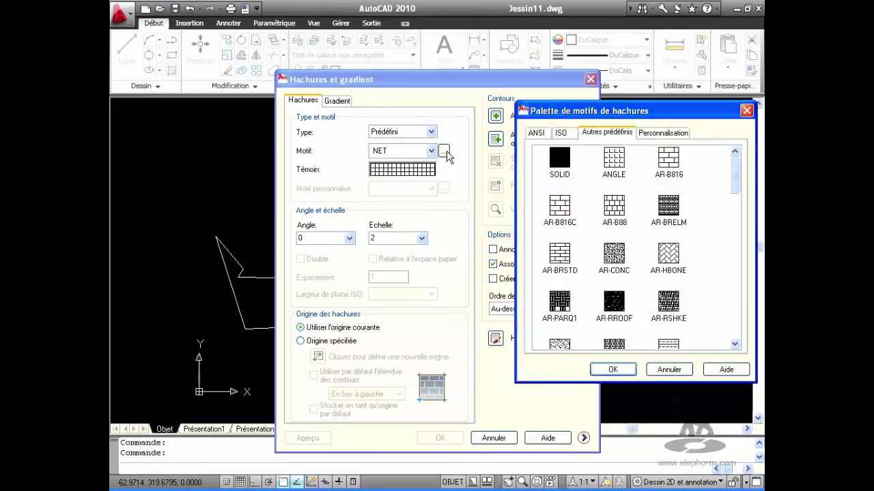
{"action": "left_click", "coordinate": [559, 207]}
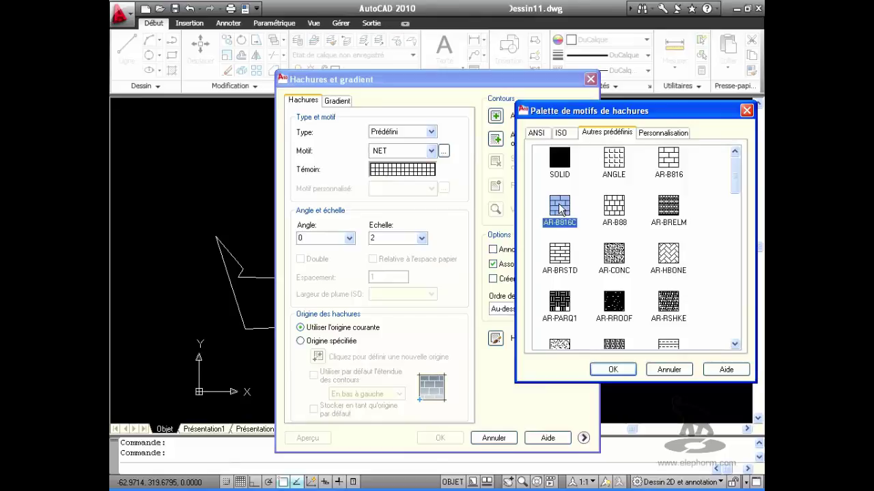
{"action": "left_click", "coordinate": [612, 370]}
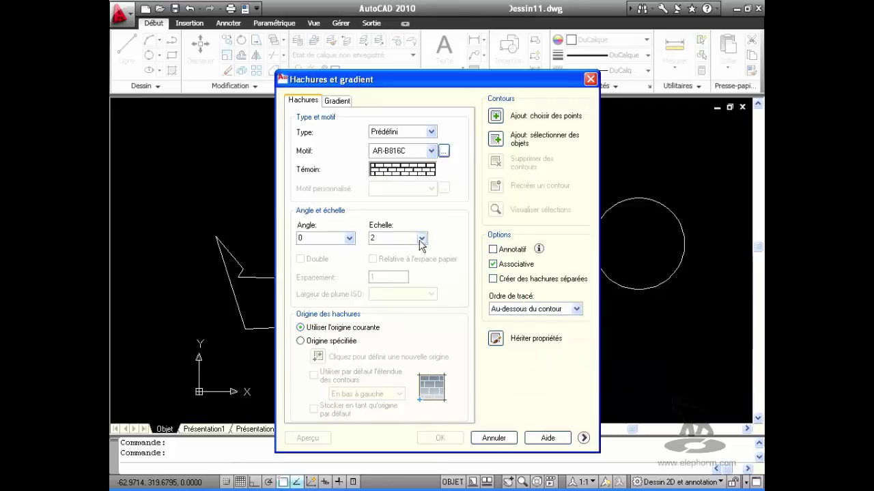
{"action": "left_click", "coordinate": [420, 239]}
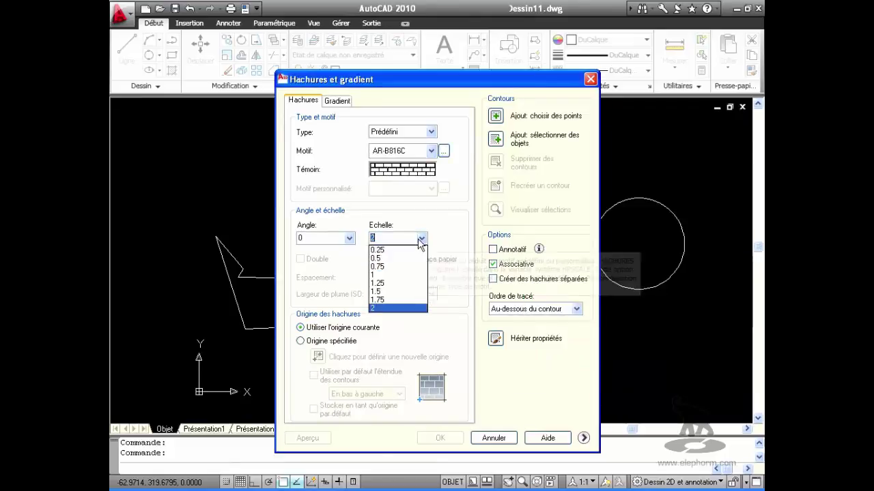
{"action": "left_click", "coordinate": [394, 275]}
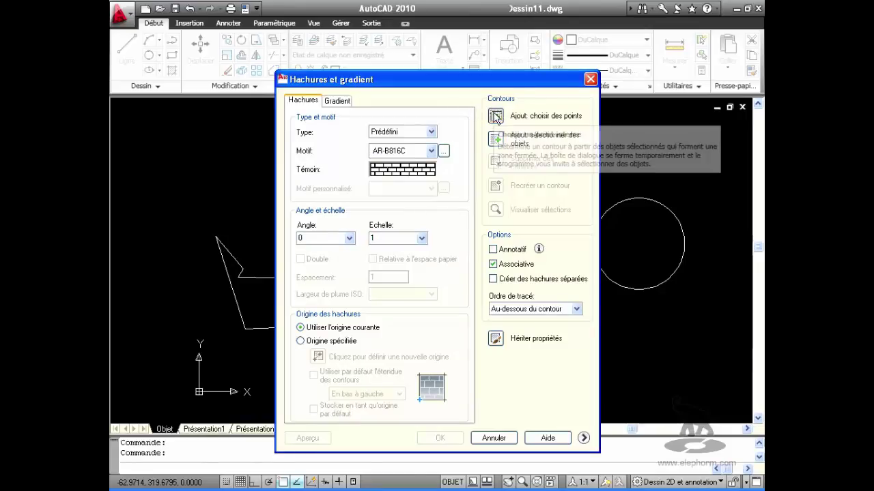
Pick a point inside the large four-sided polygon as the hatch boundary and preview the hatch
{"action": "left_click", "coordinate": [496, 116]}
{"action": "left_click", "coordinate": [491, 303]}
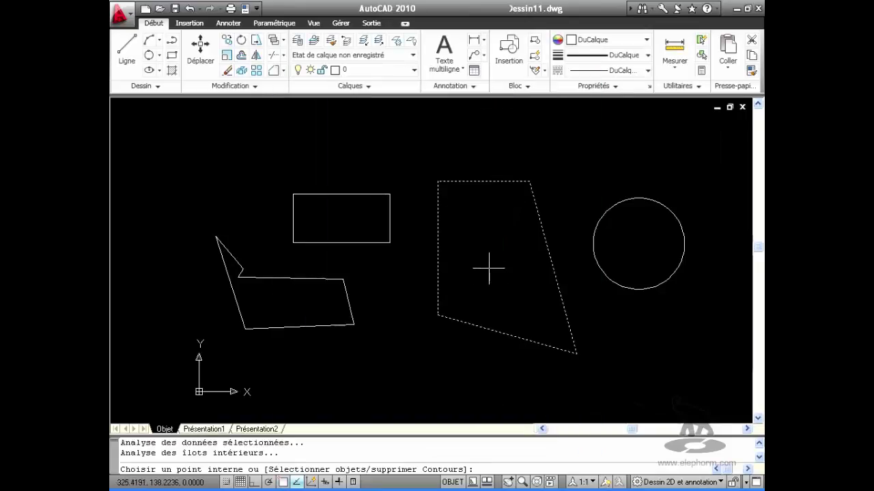
{"action": "key", "text": "Return"}
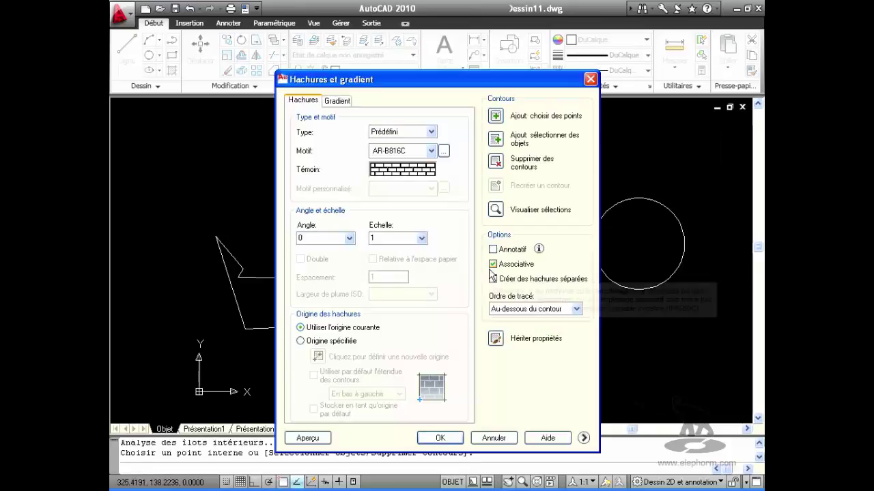
{"action": "left_click", "coordinate": [308, 438]}
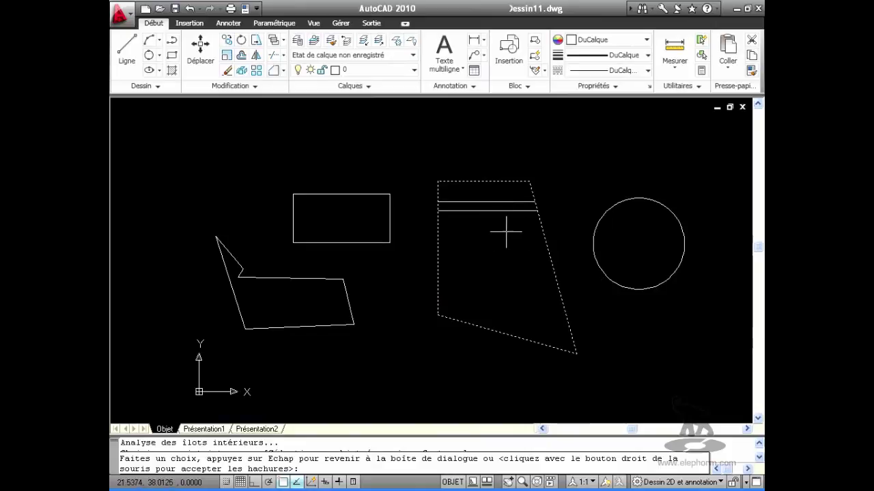
Set the hatch scale to 0.1, preview the result and accept the four-sided polygon's hatch
{"action": "left_click", "coordinate": [534, 326]}
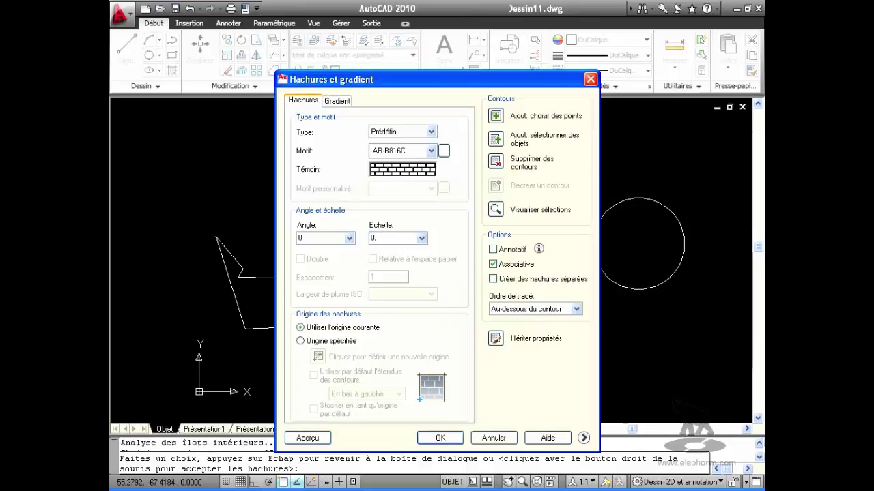
{"action": "left_click", "coordinate": [307, 438]}
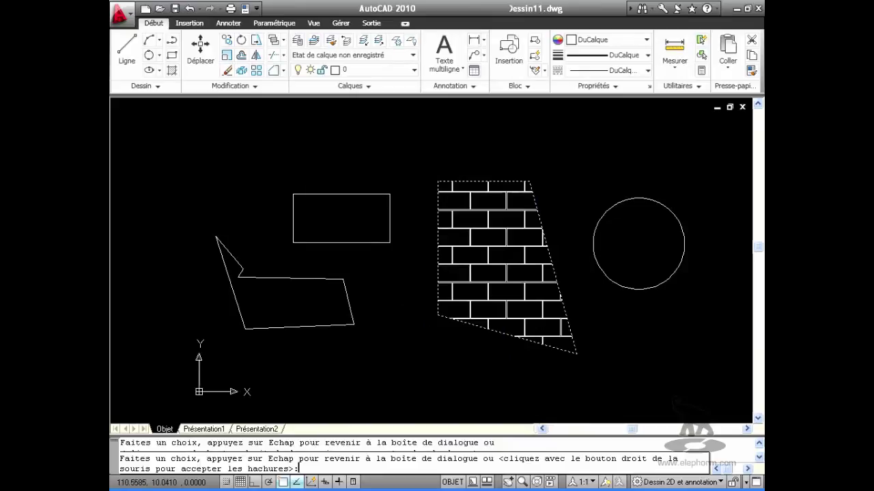
{"action": "right_click", "coordinate": [585, 258]}
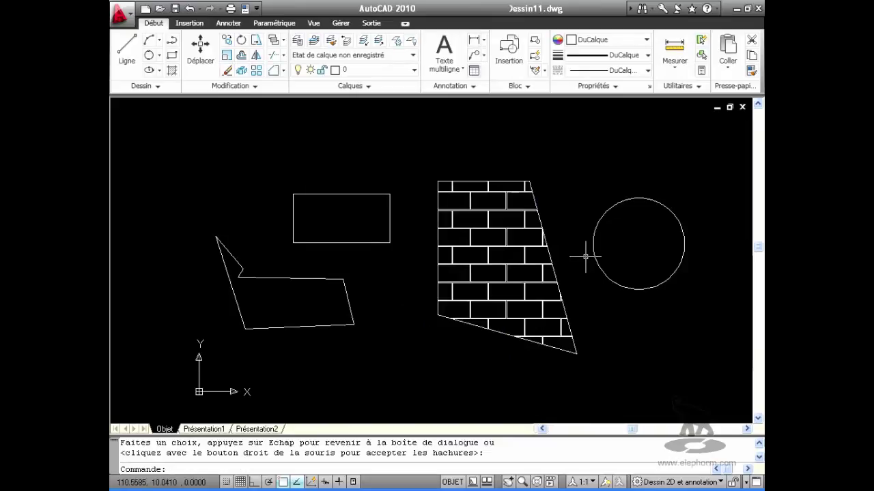
Hatch the rectangle with the AR-B816C pattern at scale 0.1, selecting its outline as the boundary object
{"action": "left_click", "coordinate": [171, 72]}
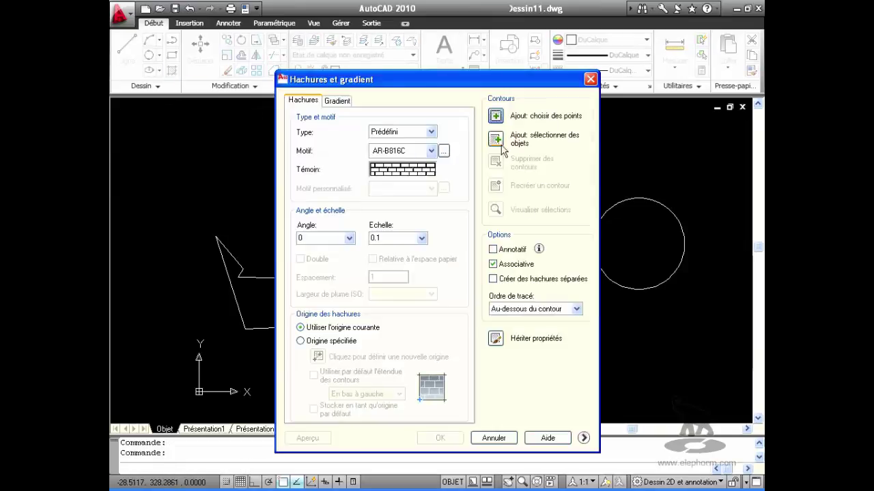
{"action": "left_click", "coordinate": [498, 140]}
{"action": "left_click", "coordinate": [345, 195]}
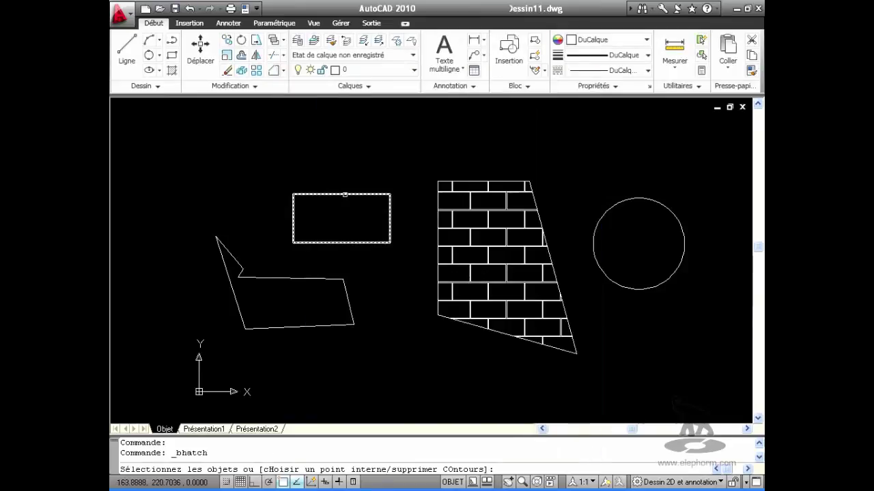
{"action": "right_click", "coordinate": [353, 188]}
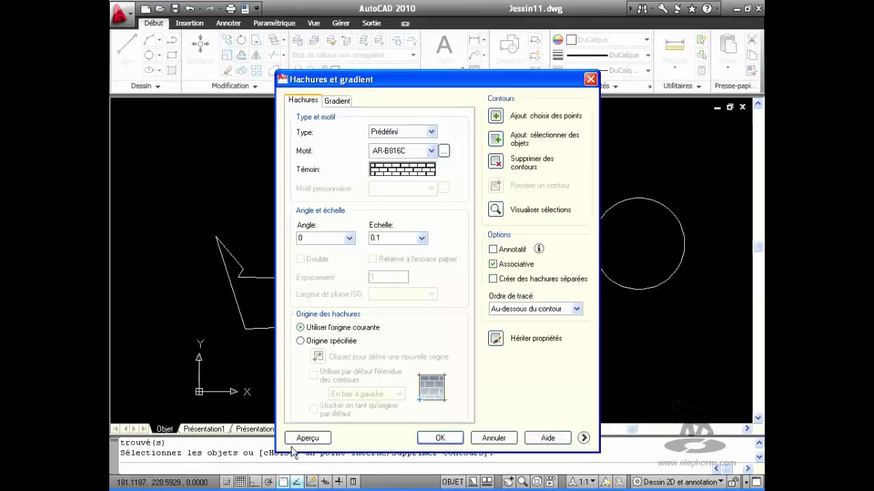
{"action": "left_click", "coordinate": [447, 437]}
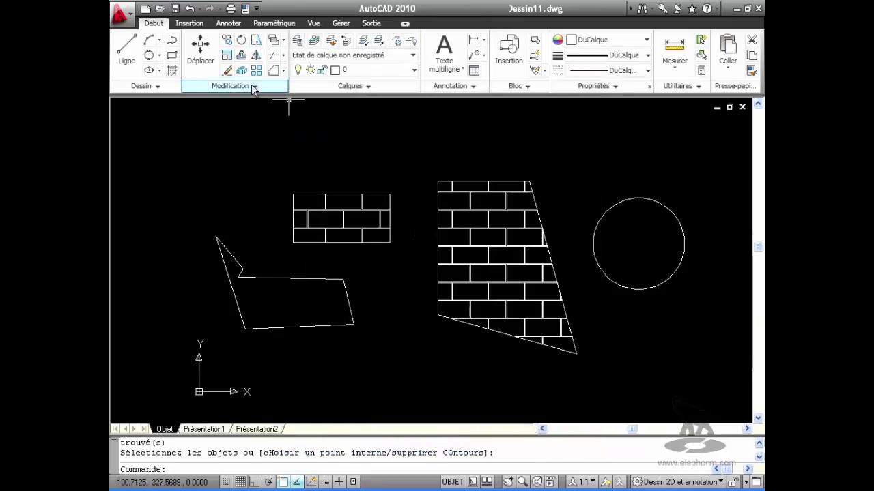
Edit the rectangle's hatch to use a scale of 0.5
{"action": "left_click", "coordinate": [254, 86]}
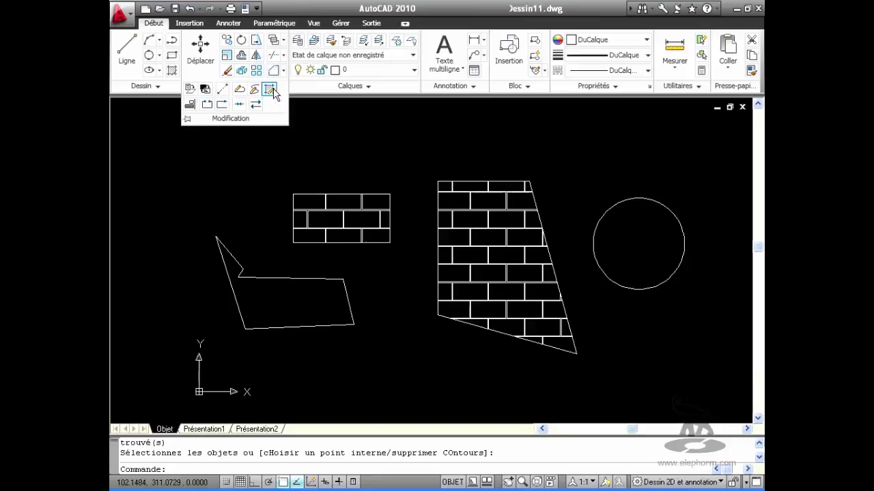
{"action": "left_click", "coordinate": [270, 89]}
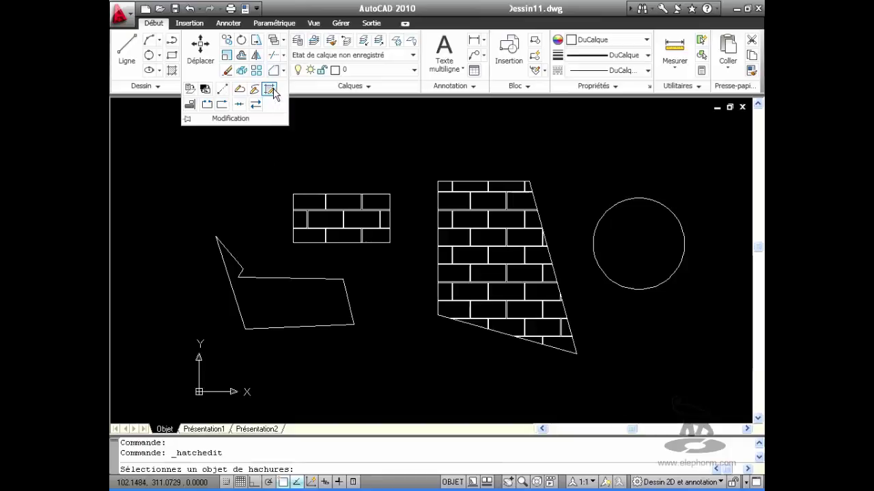
{"action": "left_click", "coordinate": [342, 223]}
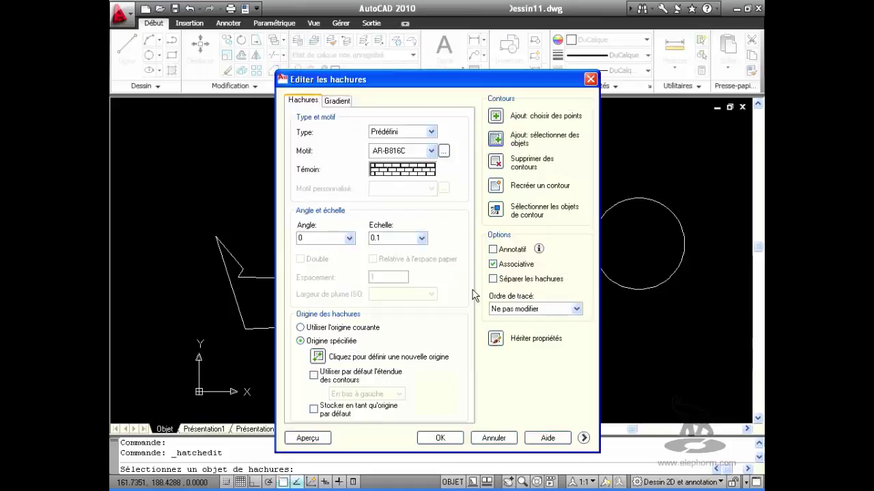
{"action": "left_click", "coordinate": [421, 237]}
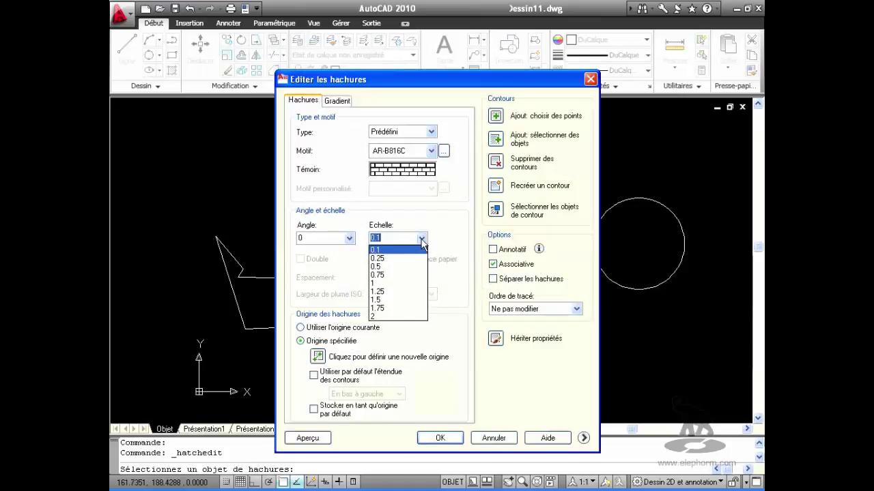
{"action": "left_click", "coordinate": [399, 271]}
{"action": "left_click", "coordinate": [445, 438]}
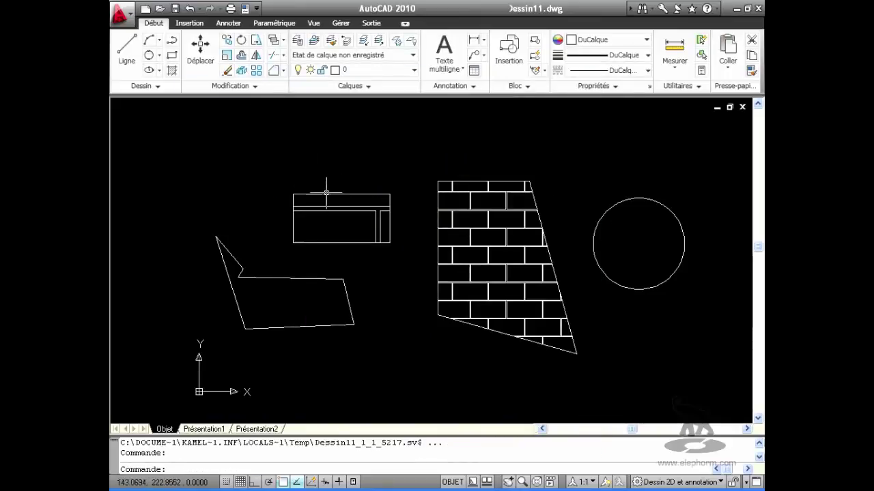
Edit the rectangle's hatch again and set its scale to 0.05
{"action": "key", "text": "Return"}
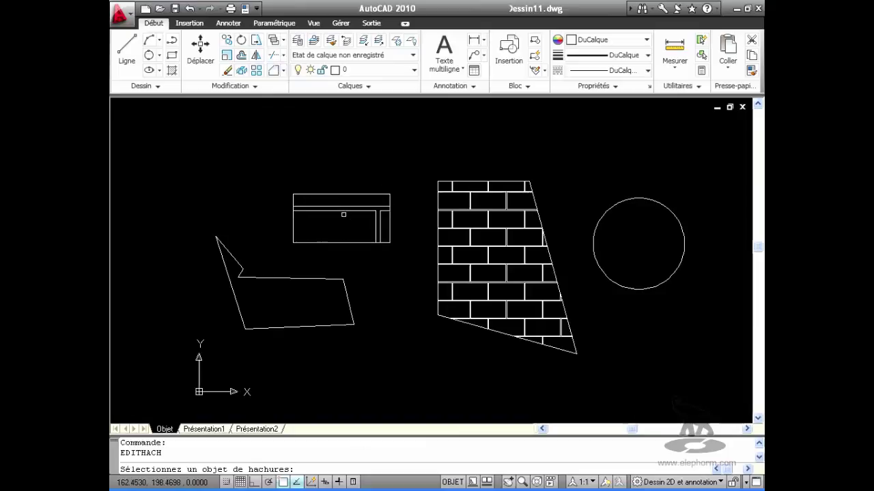
{"action": "left_click", "coordinate": [344, 209]}
{"action": "left_click", "coordinate": [342, 213]}
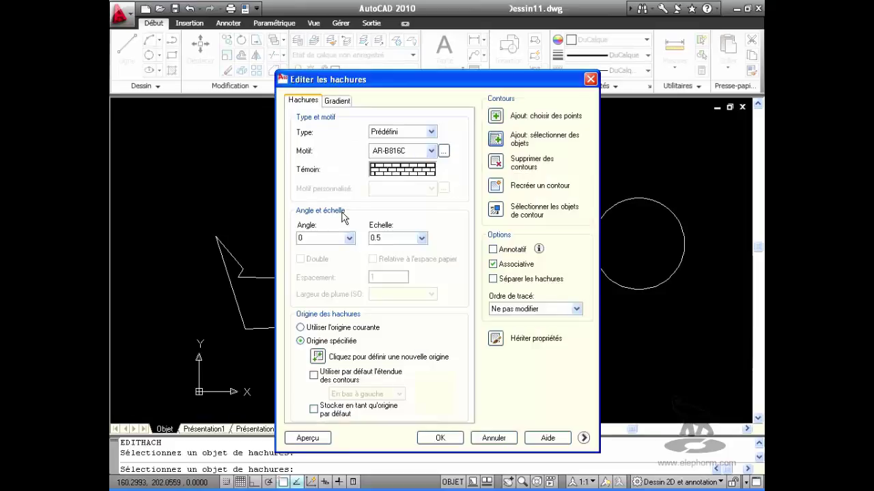
{"action": "double_click", "coordinate": [391, 236]}
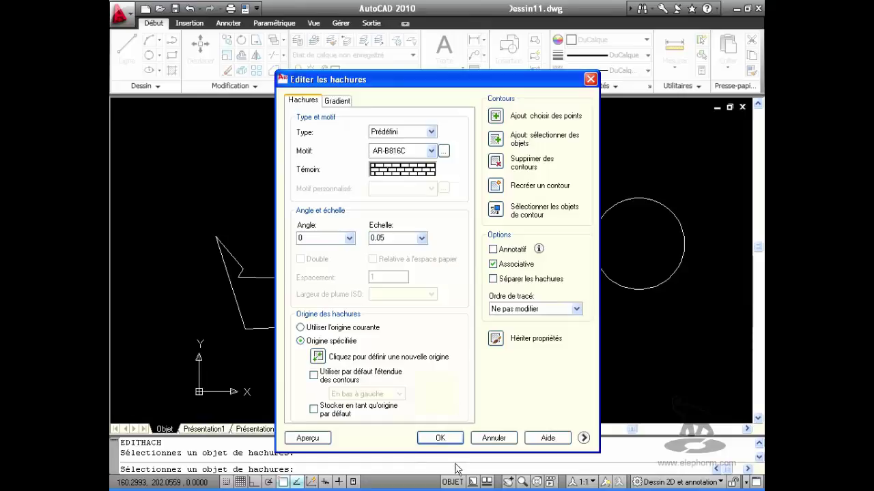
{"action": "left_click", "coordinate": [440, 437]}
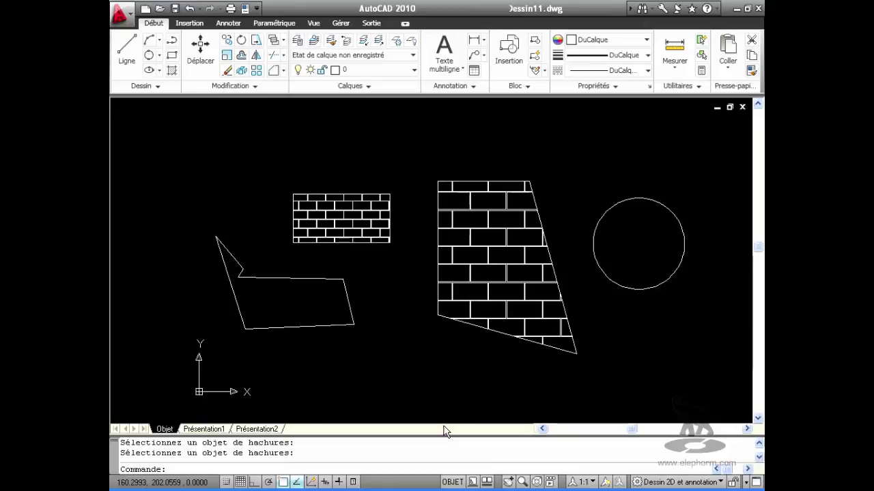
Start a new hatch and inherit the properties of the rectangle's brick hatch
{"action": "left_click", "coordinate": [177, 72]}
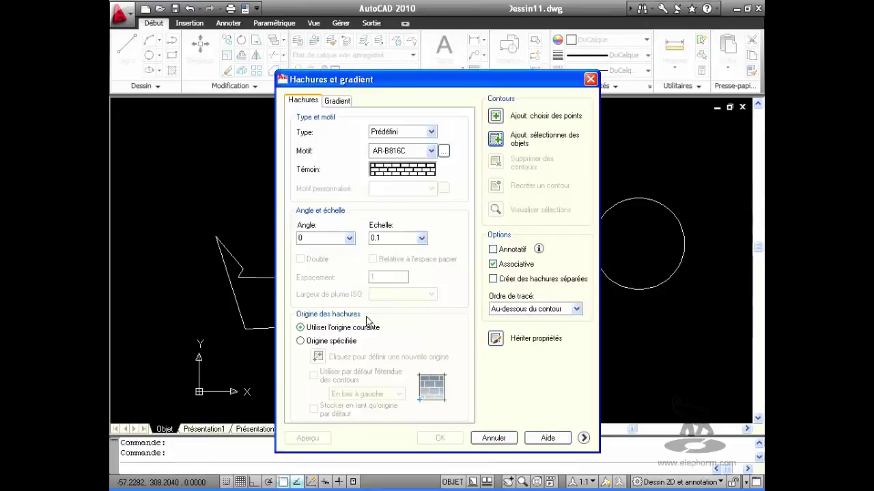
{"action": "left_click_drag", "start_coordinate": [463, 82], "coordinate": [624, 73]}
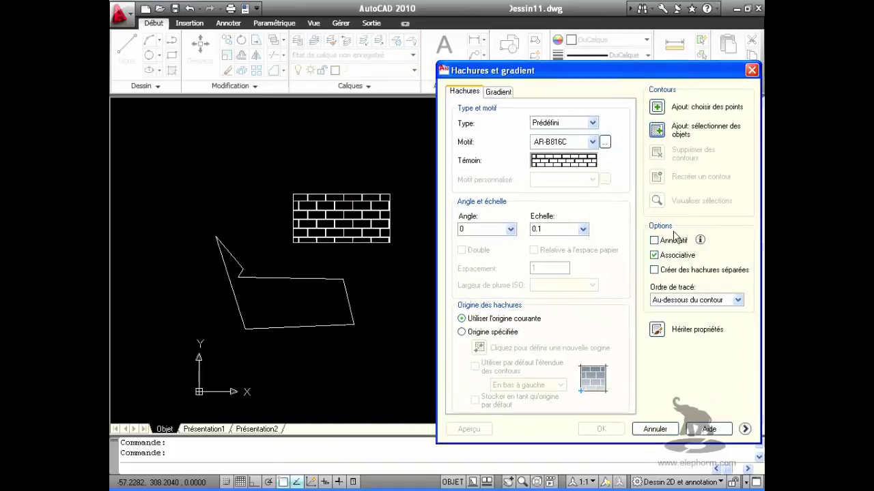
{"action": "left_click", "coordinate": [657, 329]}
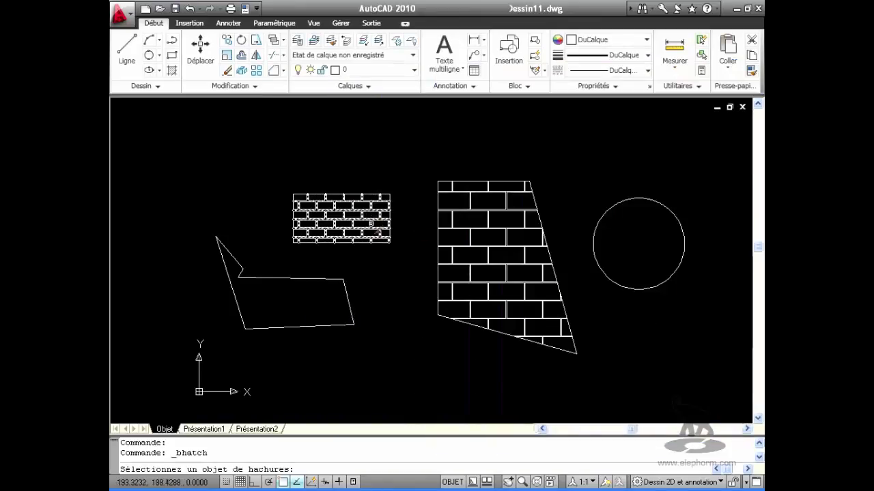
{"action": "left_click", "coordinate": [376, 226]}
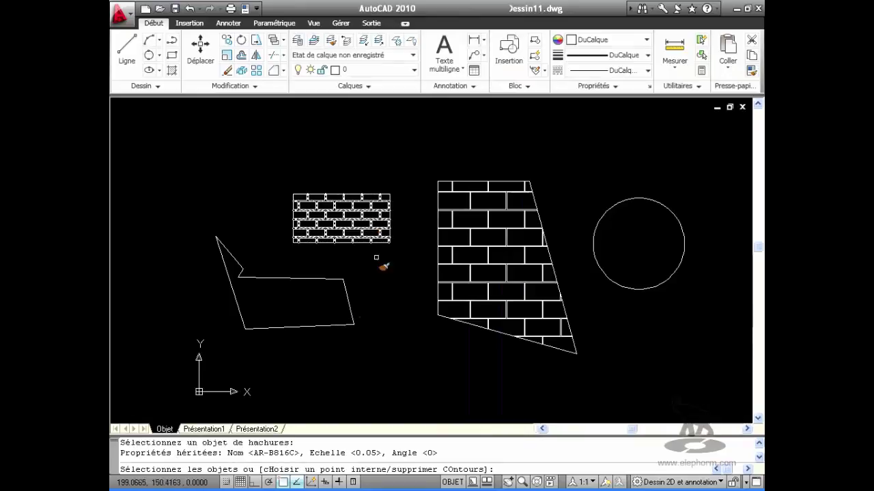
Apply the inherited brick hatch to the irregular polygon by selecting its outline, then preview and accept it
{"action": "left_click", "coordinate": [282, 312]}
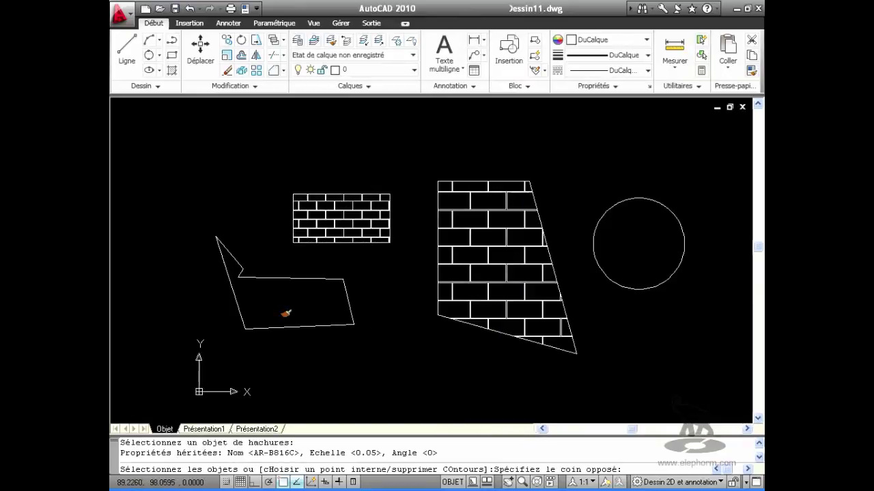
{"action": "left_click", "coordinate": [322, 283]}
{"action": "left_click", "coordinate": [321, 281]}
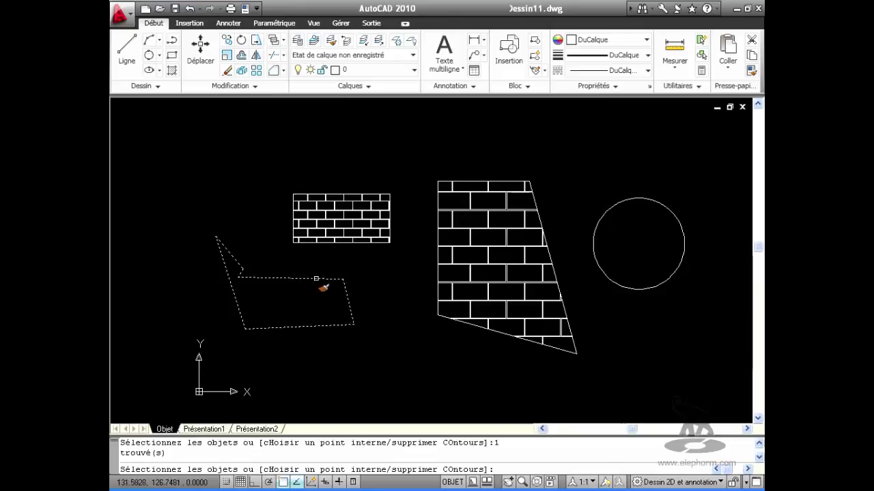
{"action": "key", "text": "Return"}
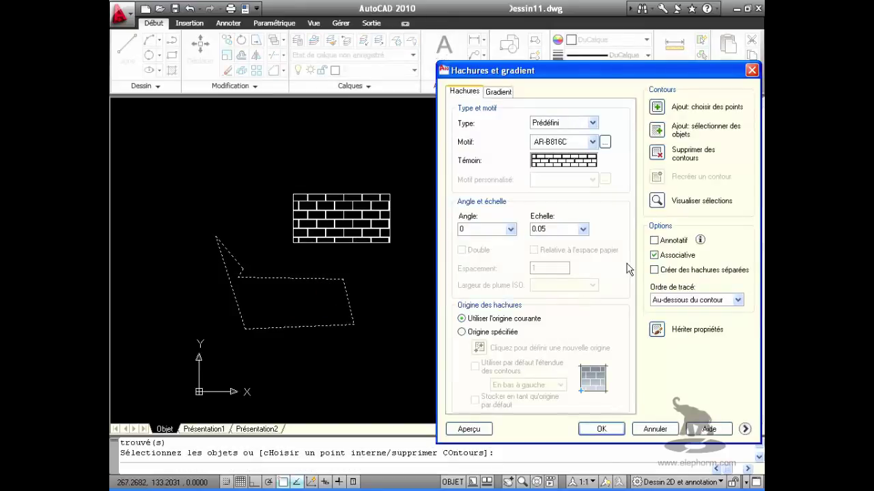
{"action": "left_click", "coordinate": [469, 428]}
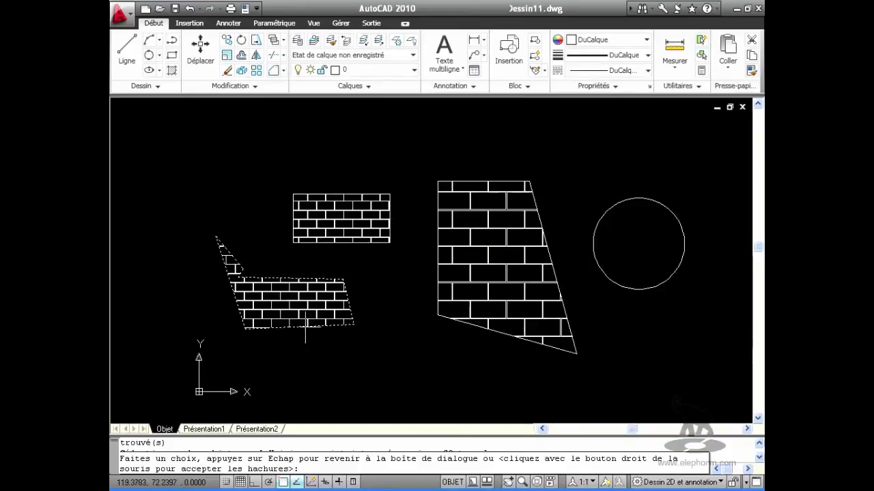
{"action": "right_click", "coordinate": [305, 328]}
Show the properties of the irregular polygon's hatch and check its Associative option in the hatch editor
{"action": "left_click", "coordinate": [296, 301]}
{"action": "left_click", "coordinate": [244, 8]}
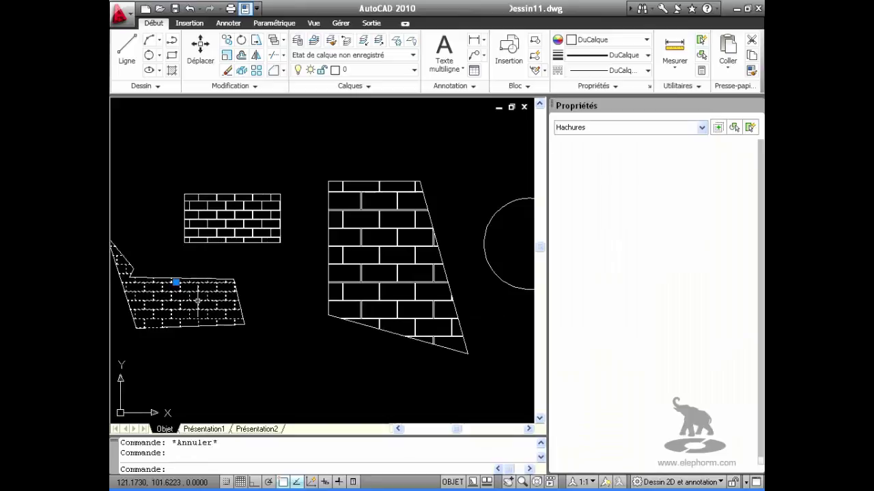
{"action": "double_click", "coordinate": [197, 301]}
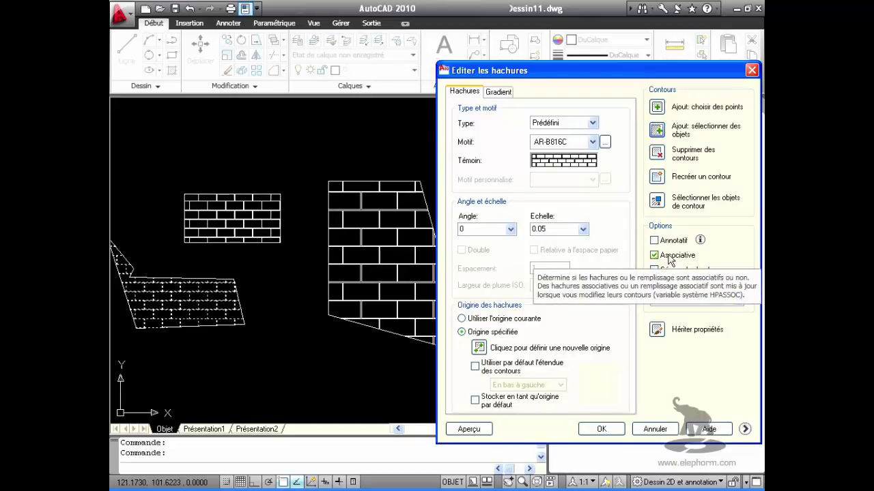
{"action": "left_click", "coordinate": [608, 432]}
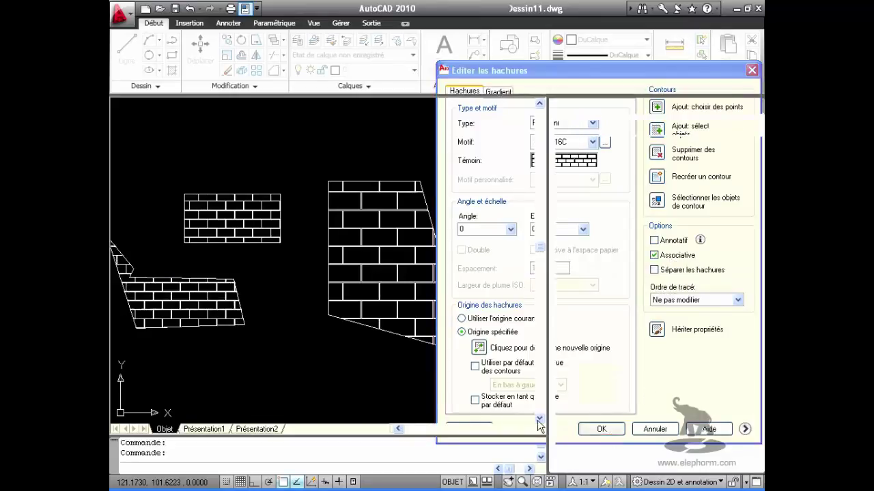
{"action": "key", "text": "Escape"}
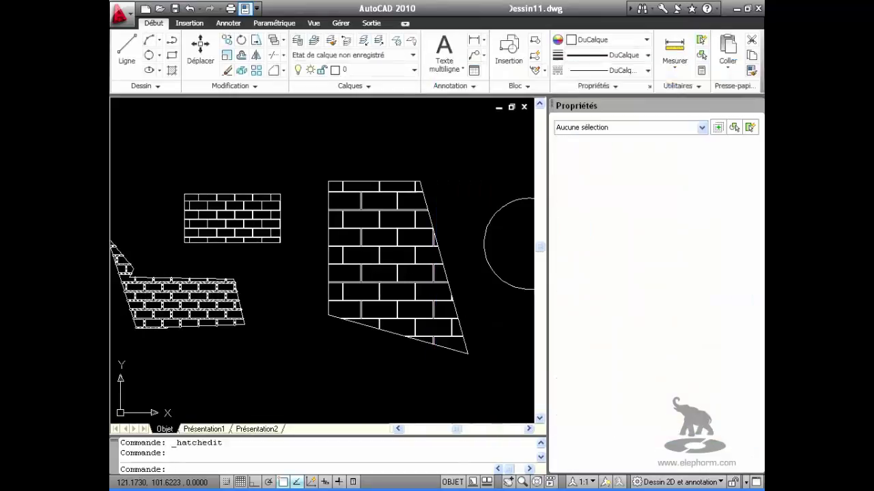
Stretch the lower-right vertex of the irregular polygon's outline far down and to the right, and close the properties palette
{"action": "left_click", "coordinate": [227, 325]}
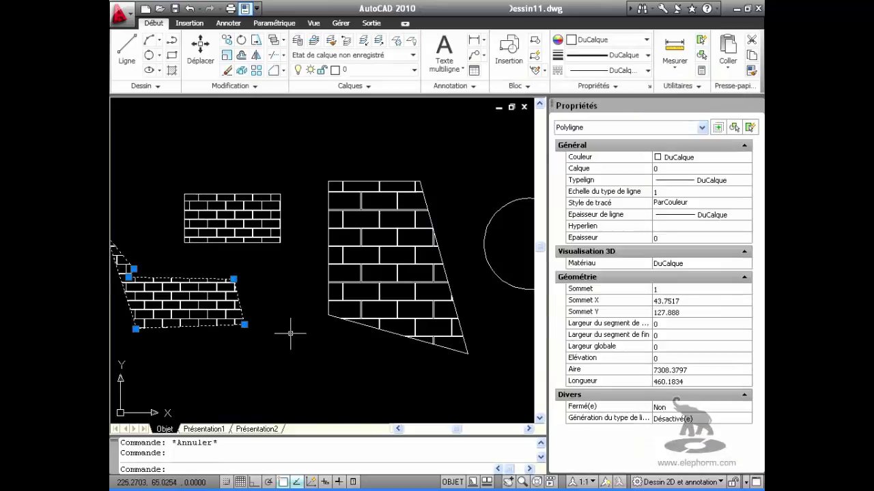
{"action": "left_click", "coordinate": [244, 325]}
{"action": "left_click", "coordinate": [401, 403]}
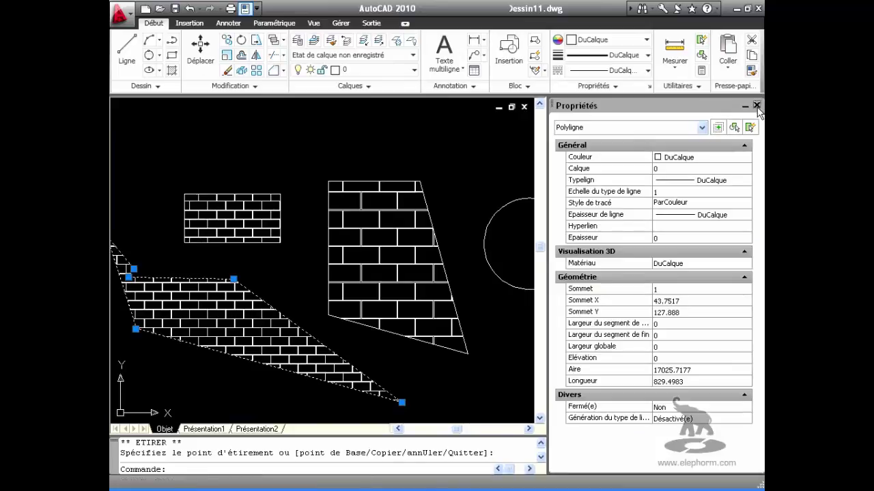
{"action": "left_click", "coordinate": [756, 105]}
{"action": "key", "text": "Escape"}
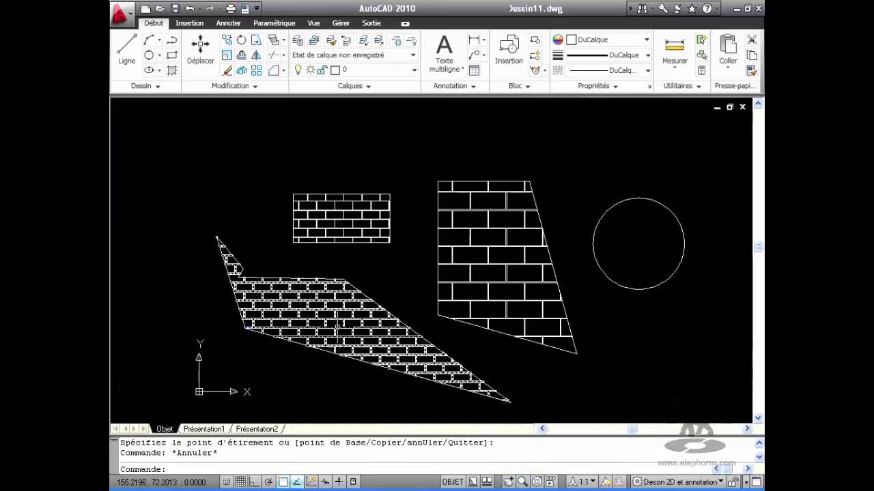
Edit the irregular polygon's hatch and set a new hatch origin at the polygon's lower-left corner
{"action": "double_click", "coordinate": [338, 329]}
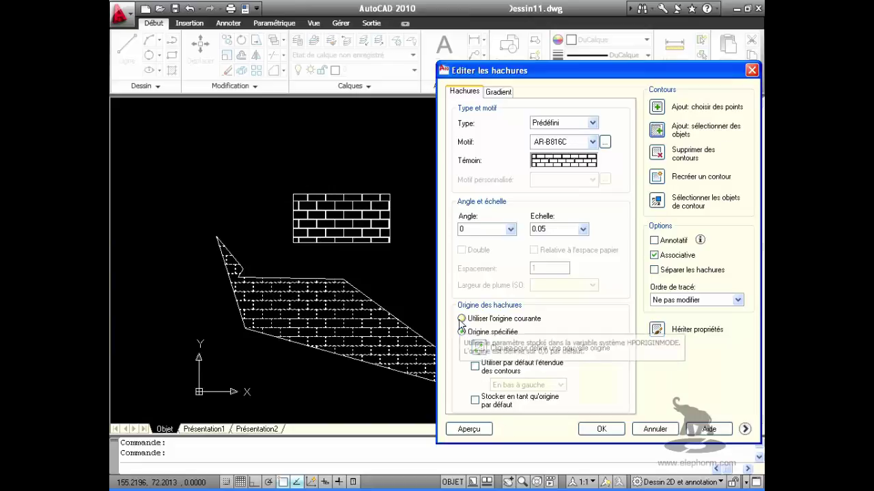
{"action": "left_click", "coordinate": [483, 351]}
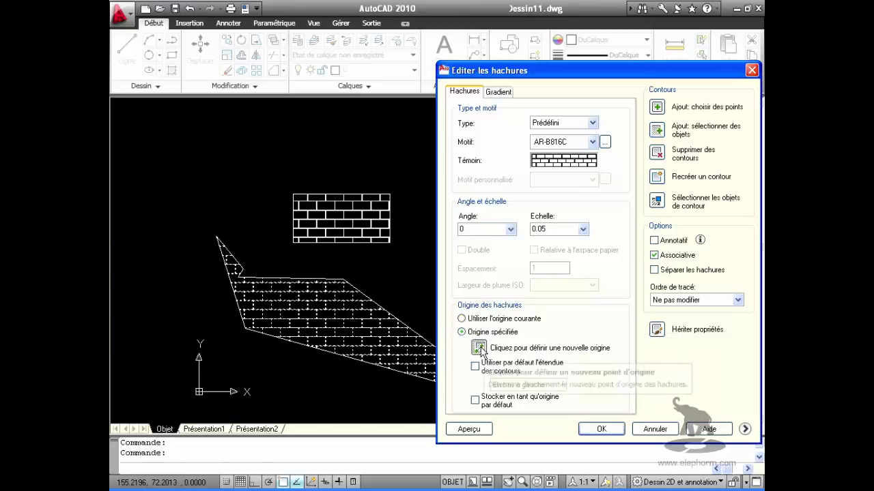
{"action": "left_click", "coordinate": [243, 329]}
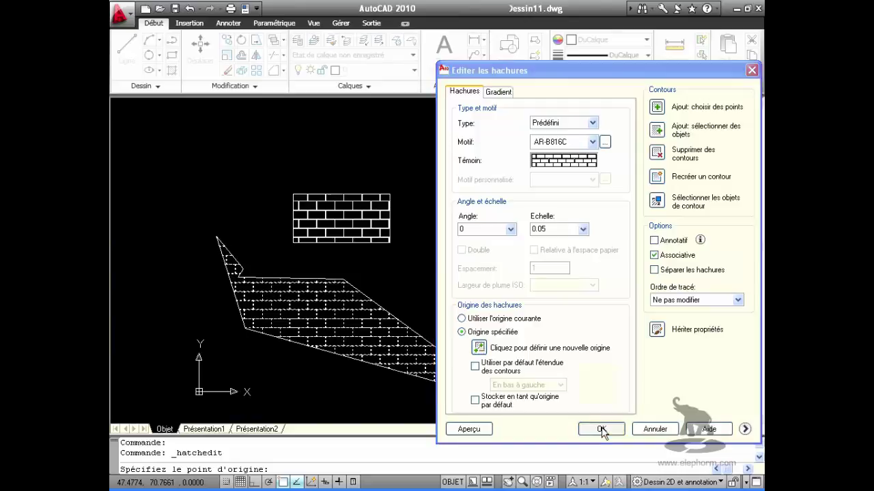
{"action": "left_click", "coordinate": [601, 430]}
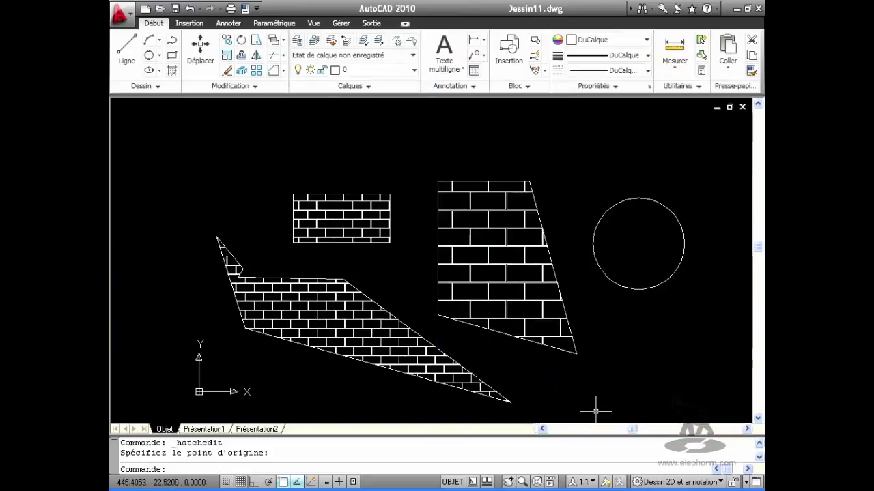
{"action": "key", "text": "Escape"}
Erase all the hatched shapes and the circle from the drawing
{"action": "left_click", "coordinate": [181, 126]}
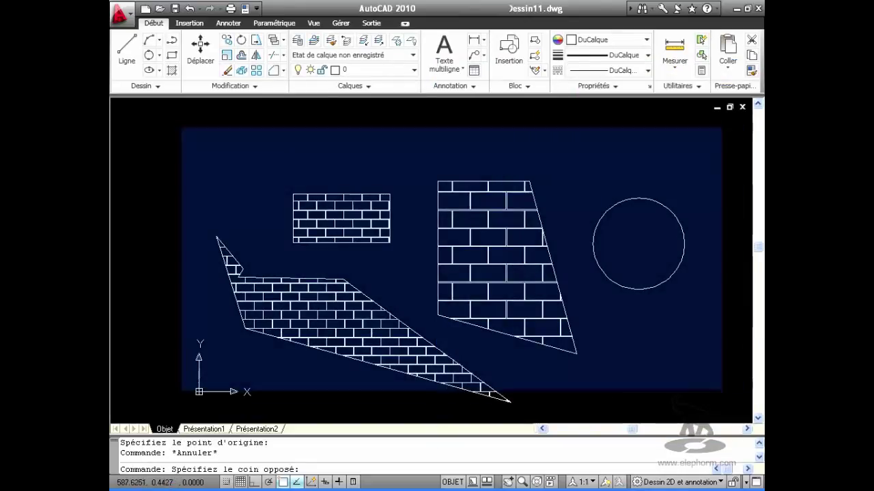
{"action": "left_click", "coordinate": [705, 424]}
{"action": "key", "text": "Delete"}
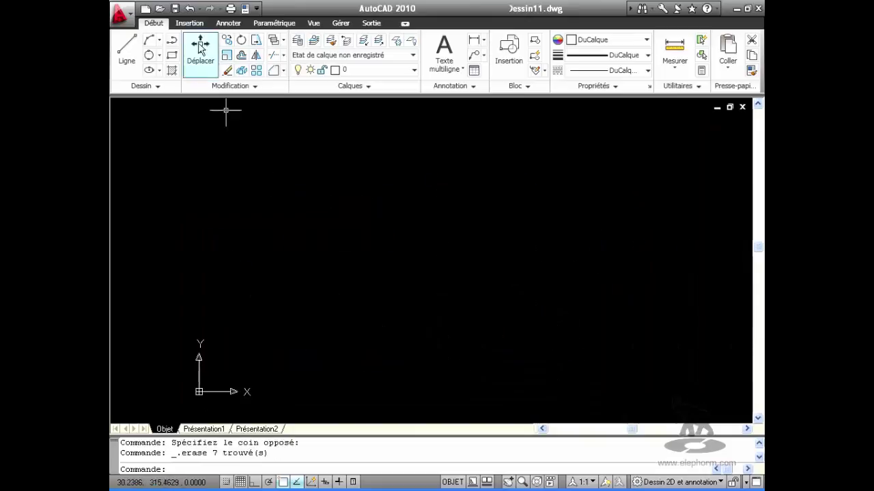
Draw a rectangle using the dimensions option, with length 100 and width 100
{"action": "left_click", "coordinate": [172, 54]}
{"action": "left_click", "coordinate": [296, 348]}
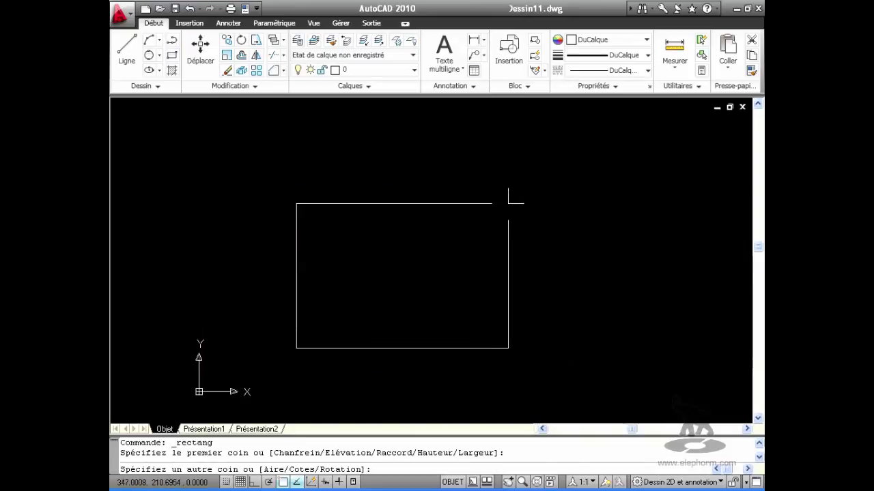
{"action": "type", "text": "c"}
{"action": "key", "text": "Return"}
{"action": "type", "text": "10"}
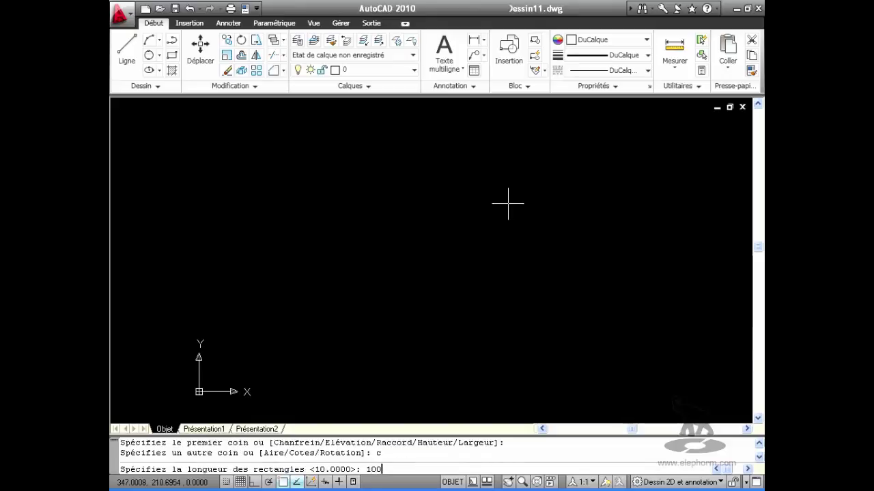
{"action": "type", "text": "0"}
{"action": "key", "text": "Return"}
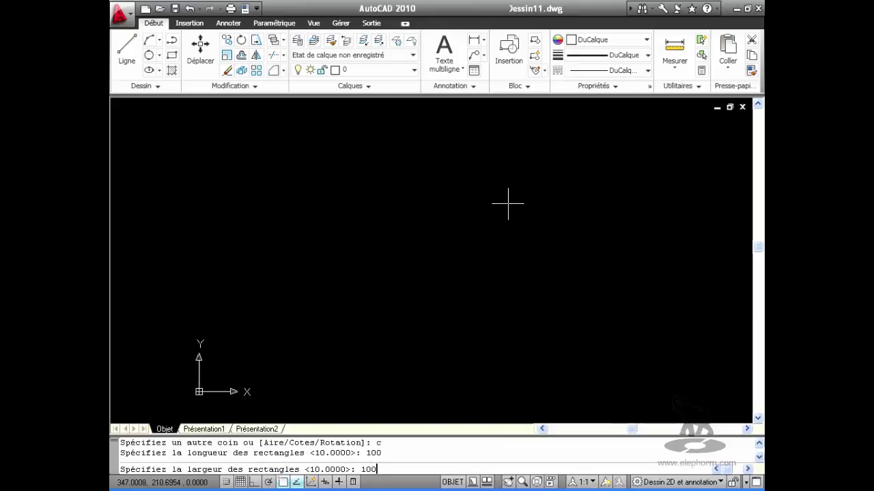
{"action": "type", "text": "100"}
{"action": "key", "text": "Return"}
{"action": "left_click", "coordinate": [399, 293]}
Start a new hatch and choose the NET pattern from the other predefined patterns
{"action": "mouse_move", "coordinate": [340, 337]}
{"action": "middle_mouse_down"}
{"action": "mouse_move", "coordinate": [423, 253]}
{"action": "mouse_move", "coordinate": [382, 297]}
{"action": "middle_mouse_up"}
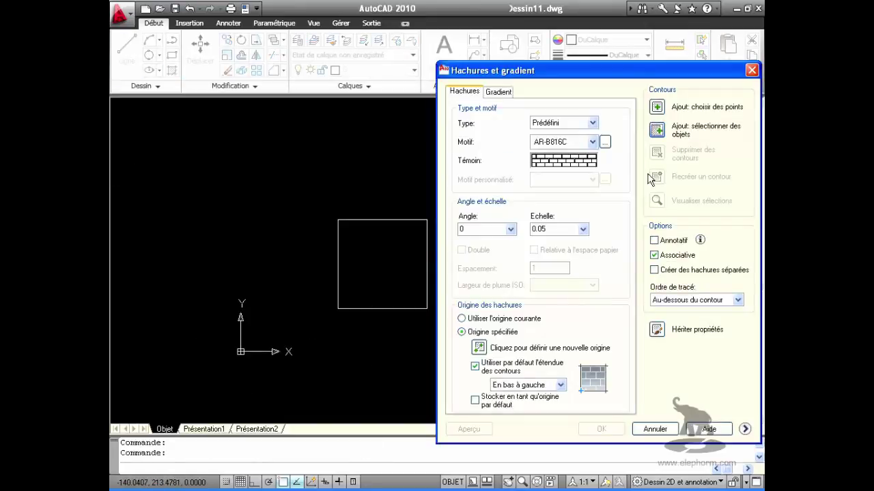
{"action": "left_click", "coordinate": [604, 142]}
{"action": "scroll", "coordinate": [739, 193], "scroll_direction": "down", "scroll_amount": 1}
{"action": "mouse_move", "coordinate": [738, 190]}
{"action": "left_mouse_down"}
{"action": "mouse_move", "coordinate": [742, 321]}
{"action": "mouse_move", "coordinate": [743, 309]}
{"action": "left_mouse_up"}
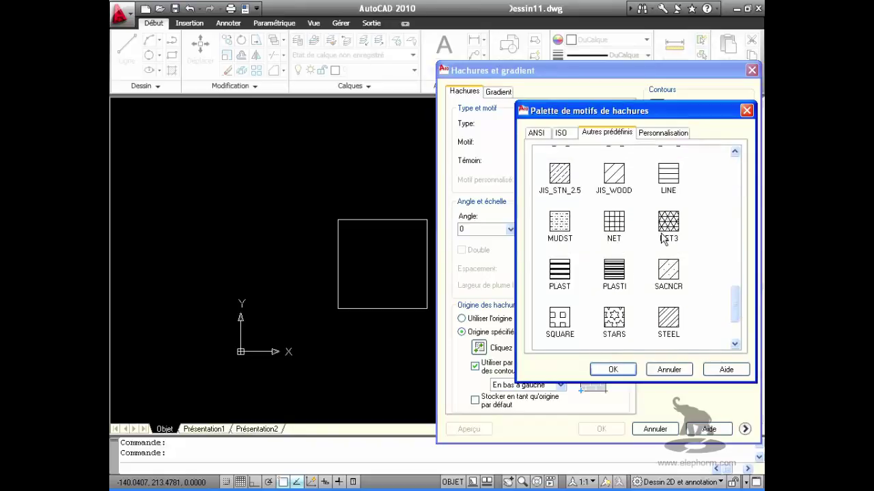
{"action": "left_click", "coordinate": [613, 223]}
{"action": "left_click", "coordinate": [612, 369]}
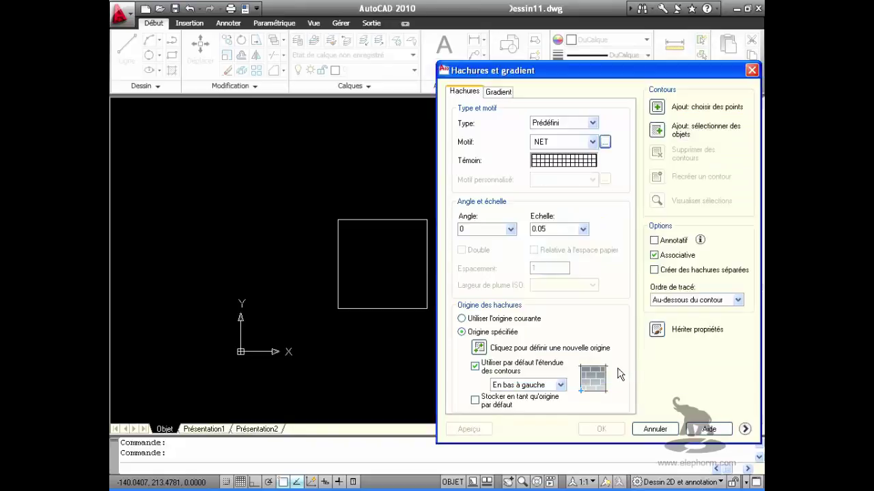
Pick a point inside the square as the hatch area, preview the NET hatch and return to its settings
{"action": "left_click", "coordinate": [656, 106]}
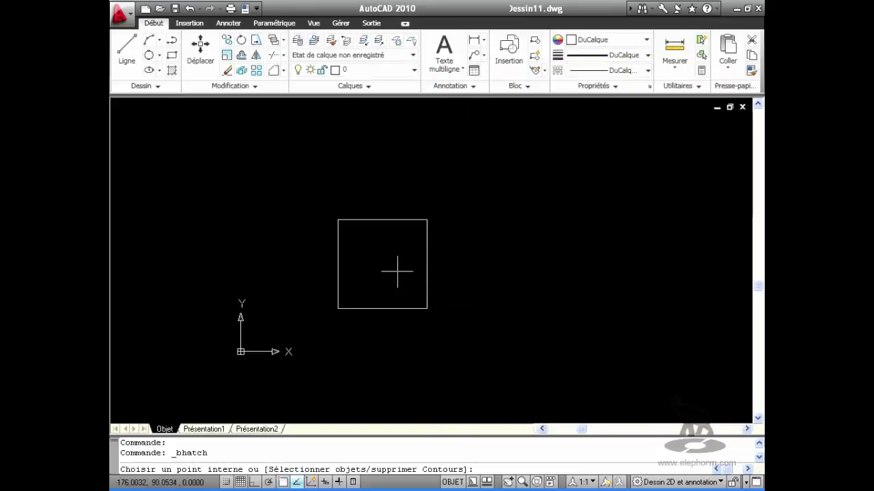
{"action": "left_click", "coordinate": [398, 282]}
{"action": "key", "text": "Return"}
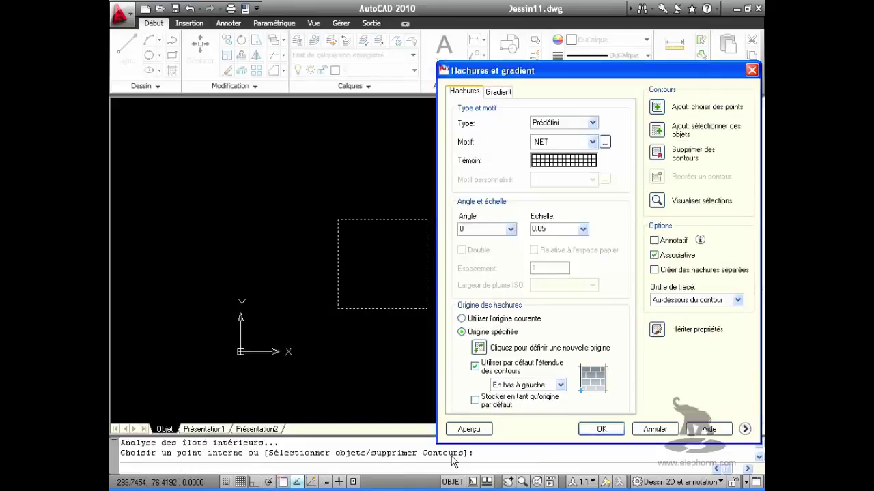
{"action": "left_click", "coordinate": [470, 430]}
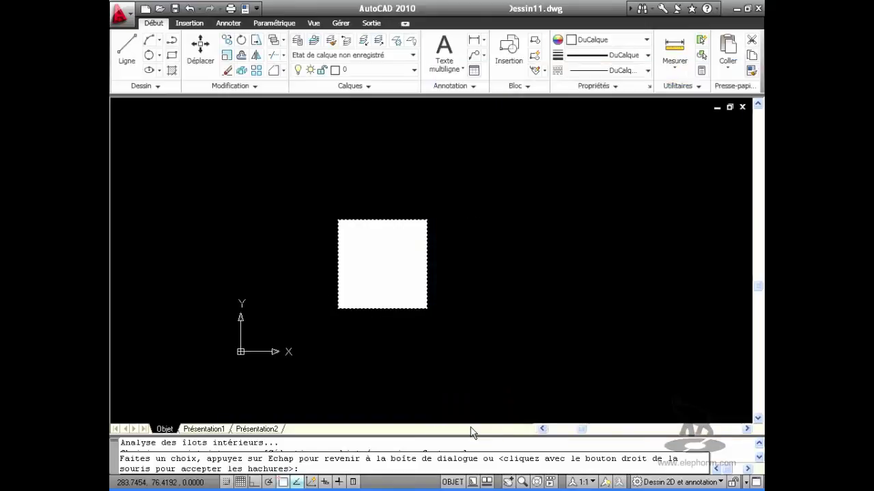
{"action": "key", "text": "Escape"}
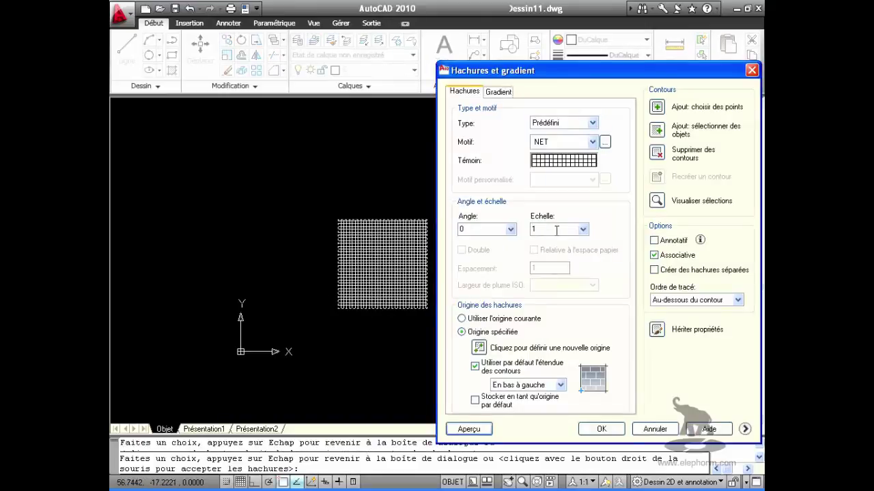
Set the NET hatch scale to 2, preview the result and accept the square's hatch
{"action": "left_click", "coordinate": [585, 230]}
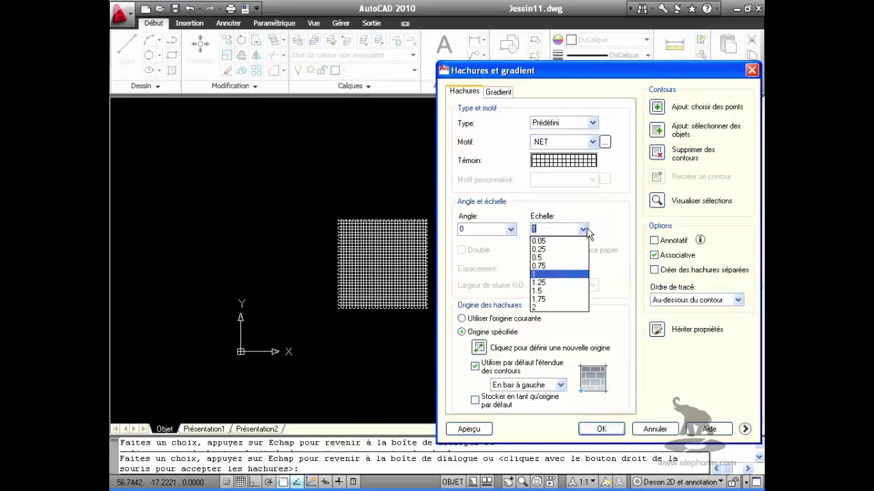
{"action": "left_click", "coordinate": [534, 308]}
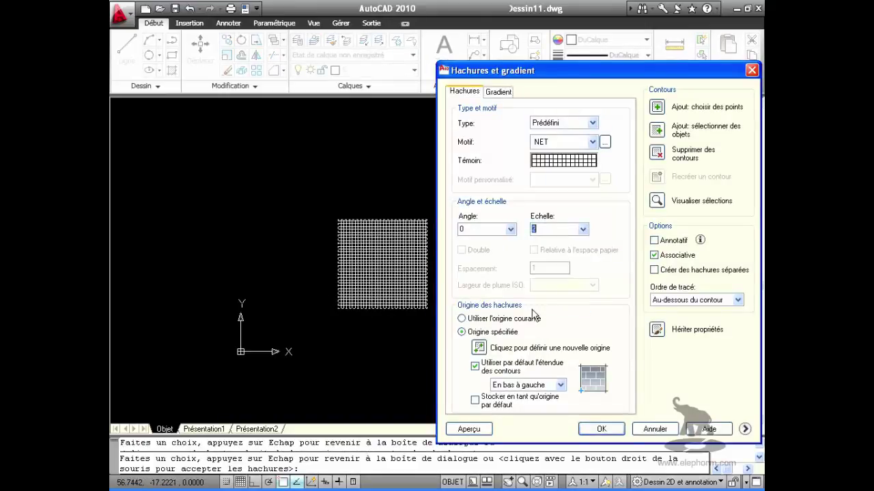
{"action": "left_click", "coordinate": [471, 428]}
{"action": "right_click", "coordinate": [475, 260]}
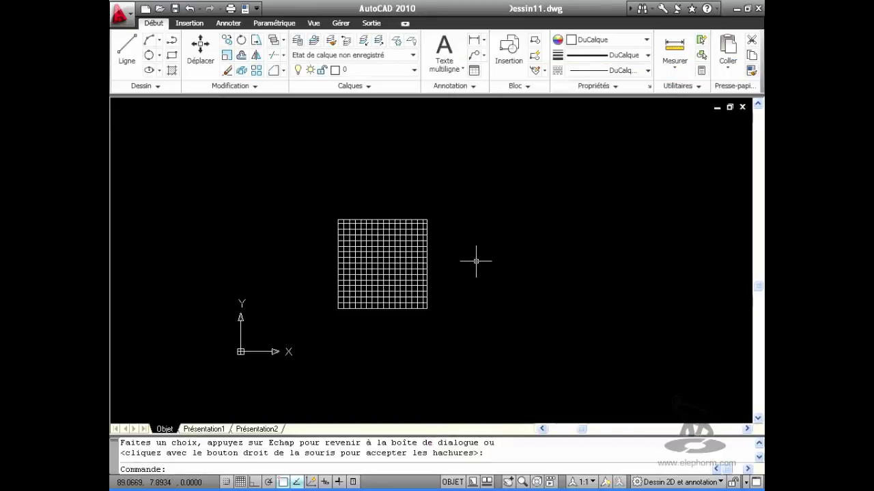
{"action": "scroll", "coordinate": [360, 283], "scroll_direction": "up", "scroll_amount": 5}
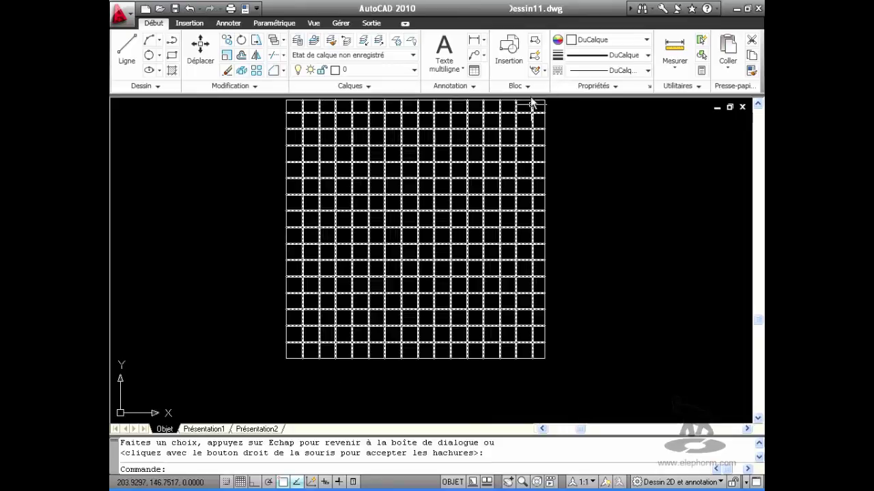
Edit the square's NET hatch, set its origin at the square's upper-right corner, preview it and return to the settings
{"action": "left_click", "coordinate": [393, 196]}
{"action": "double_click", "coordinate": [393, 196]}
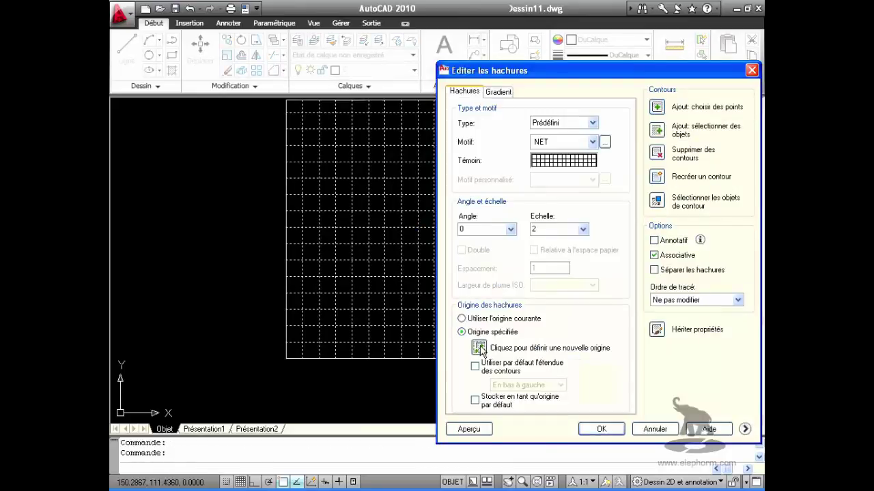
{"action": "left_click", "coordinate": [479, 349]}
{"action": "middle_click_drag", "start_coordinate": [550, 139], "coordinate": [513, 245]}
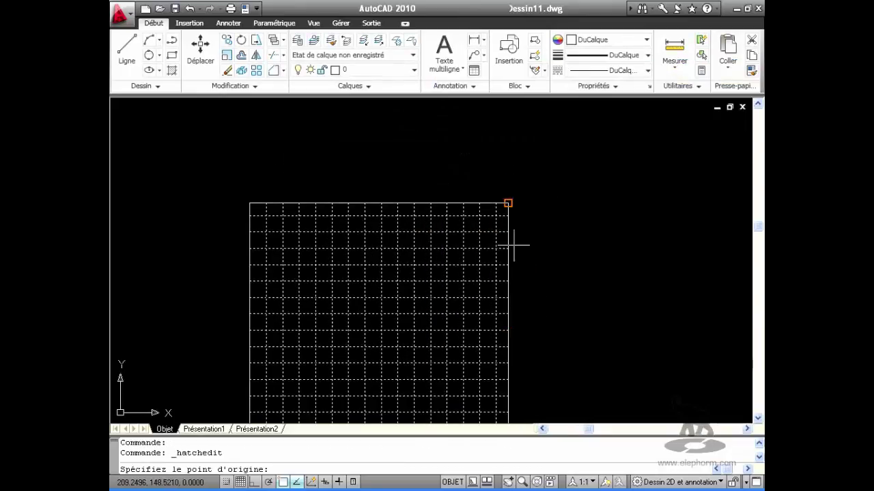
{"action": "left_click", "coordinate": [510, 206]}
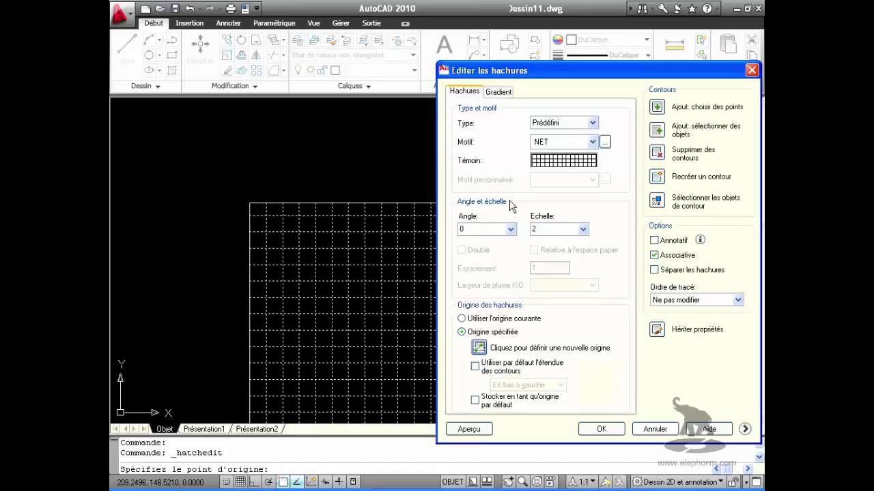
{"action": "left_click", "coordinate": [487, 428]}
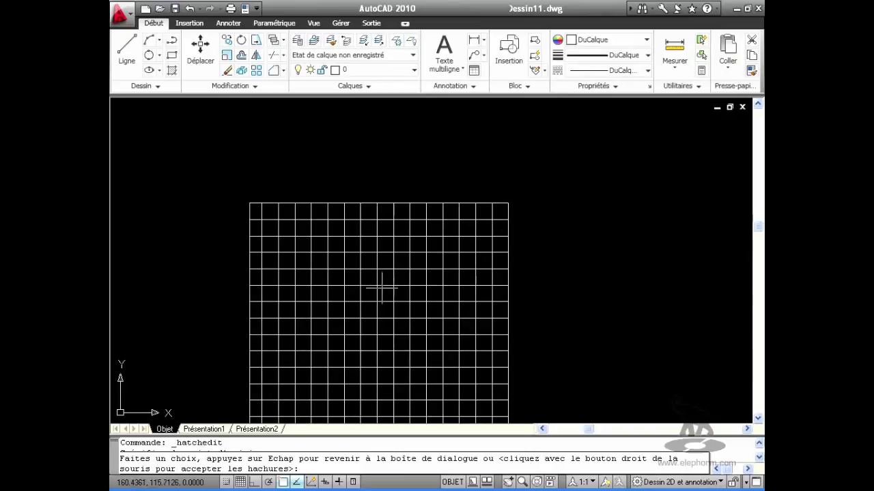
{"action": "key", "text": "Escape"}
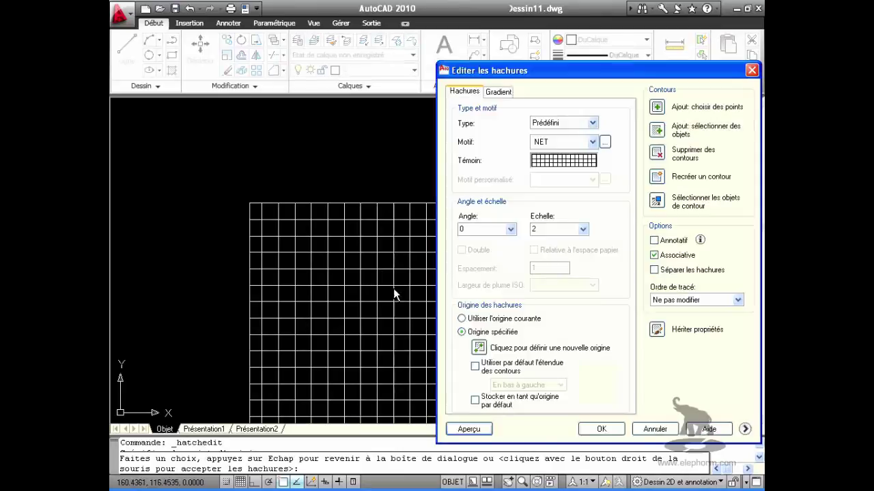
Set the NET hatch angle to 30, preview the square and accept the edited hatch
{"action": "left_click", "coordinate": [510, 230]}
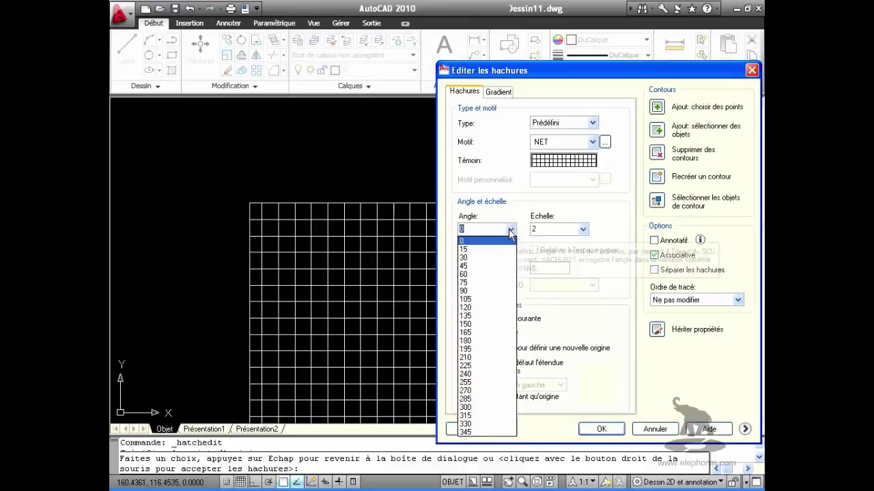
{"action": "left_click", "coordinate": [484, 258]}
{"action": "left_click", "coordinate": [486, 429]}
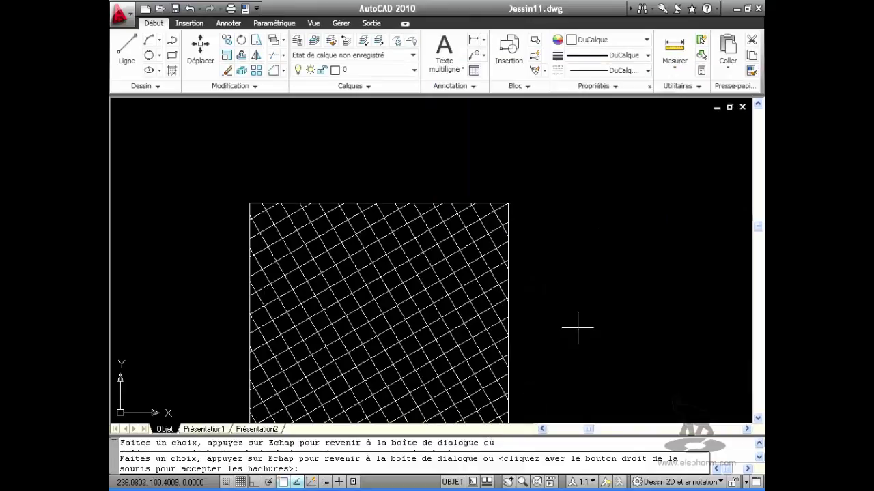
{"action": "right_click", "coordinate": [577, 328]}
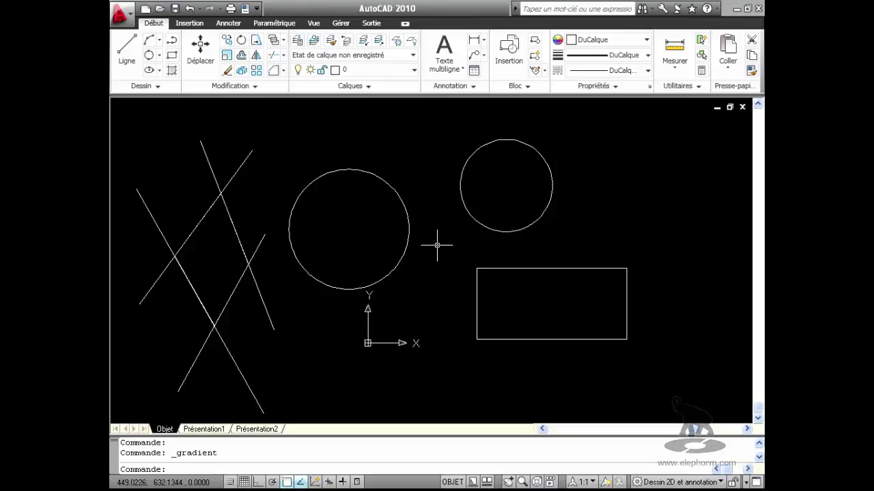
Start a new hatch with the predefined SOLID pattern and the colour Rouge
{"action": "left_click", "coordinate": [172, 73]}
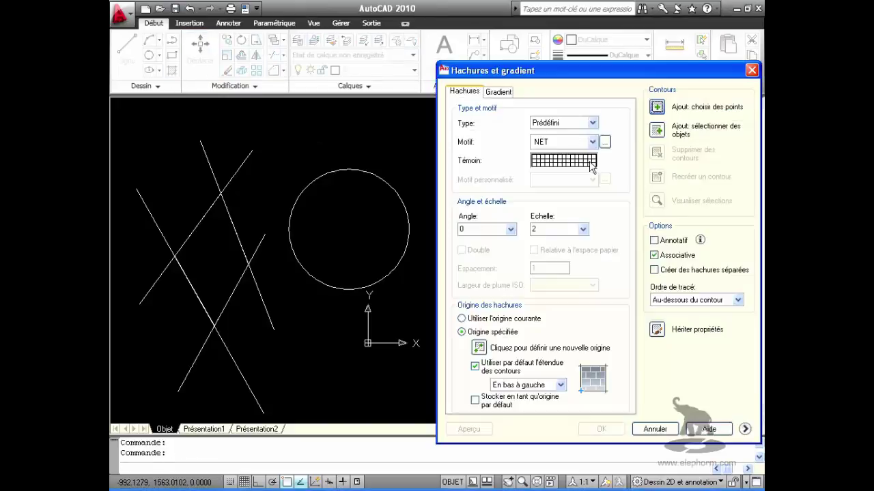
{"action": "left_click", "coordinate": [593, 142]}
{"action": "left_click_drag", "start_coordinate": [599, 387], "coordinate": [595, 160]}
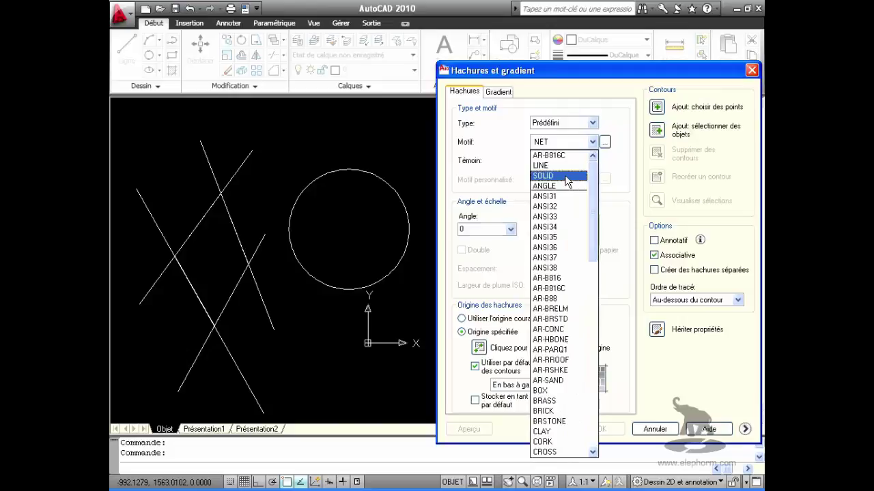
{"action": "left_click", "coordinate": [567, 177]}
{"action": "left_click", "coordinate": [591, 164]}
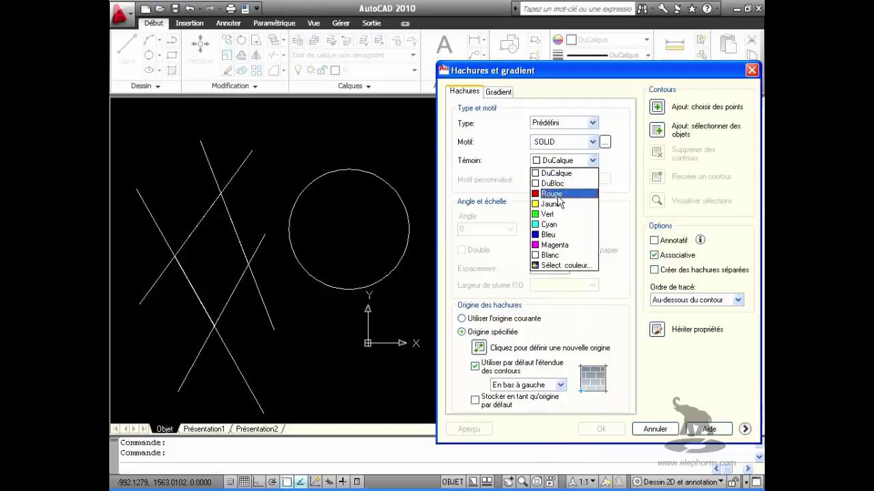
{"action": "left_click", "coordinate": [558, 193]}
Pick a point inside the large circle as the hatch area, preview the red fill and accept it
{"action": "left_click", "coordinate": [657, 107]}
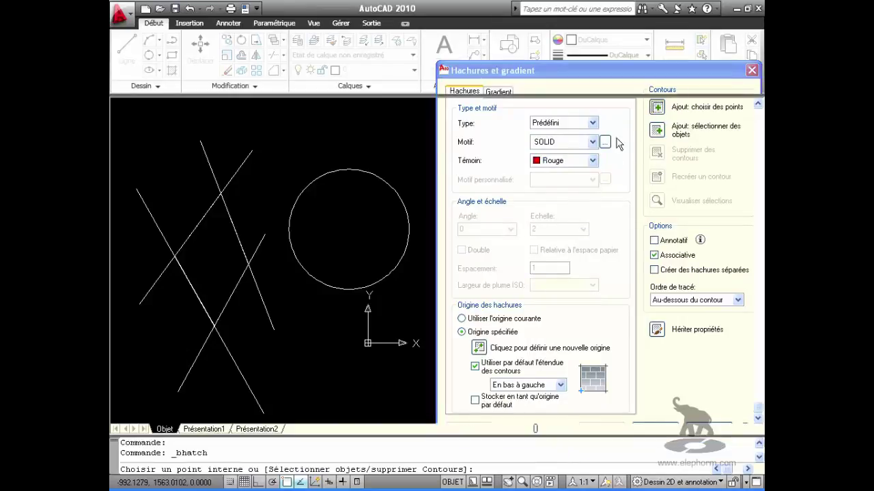
{"action": "left_click", "coordinate": [389, 214]}
{"action": "key", "text": "Return"}
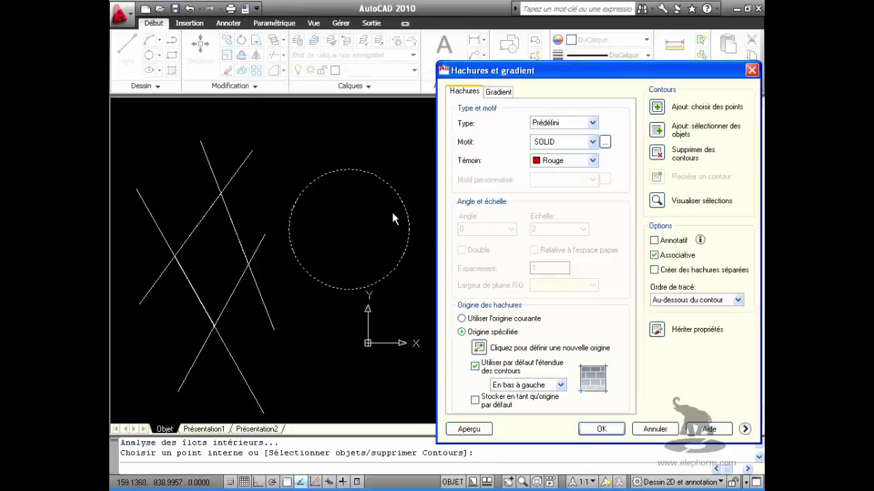
{"action": "left_click", "coordinate": [482, 431]}
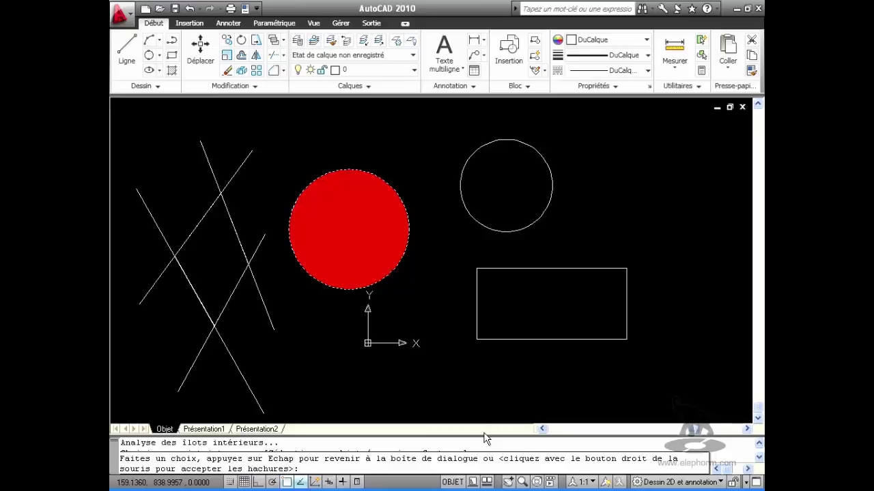
{"action": "right_click", "coordinate": [396, 211]}
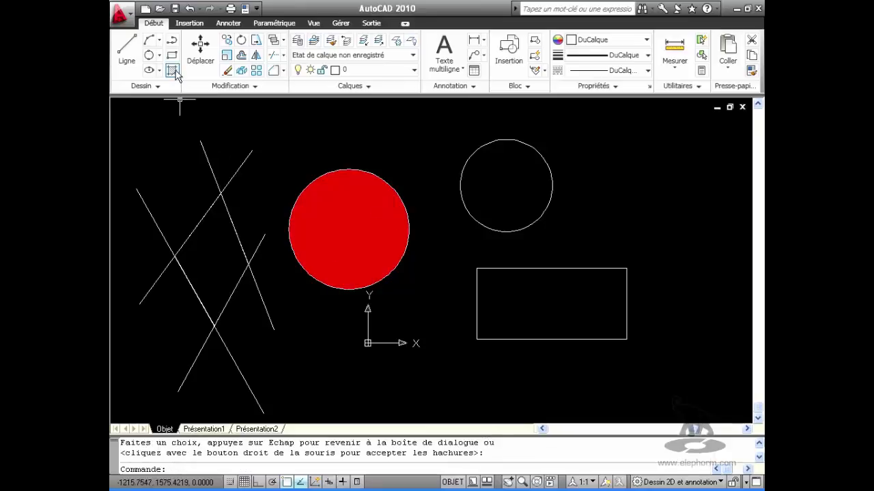
Fill the rectangle with a SOLID hatch in the colour Vert
{"action": "key", "text": "Return"}
{"action": "left_click", "coordinate": [593, 161]}
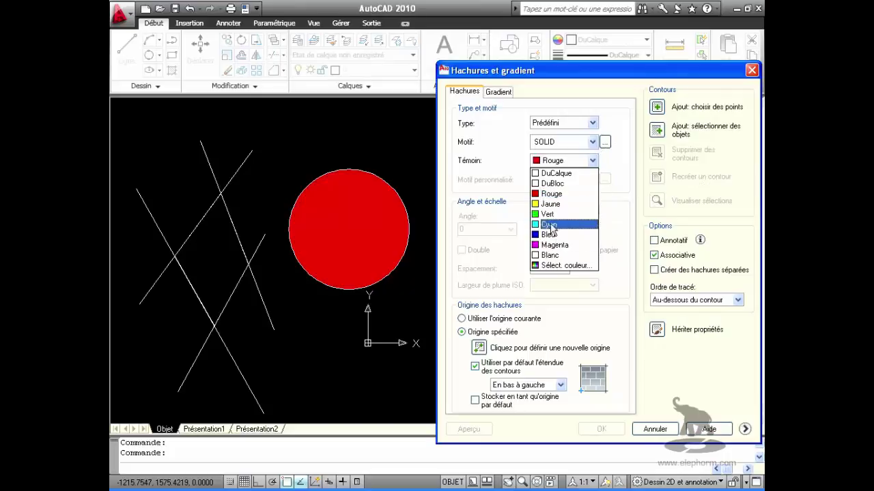
{"action": "left_click", "coordinate": [548, 215]}
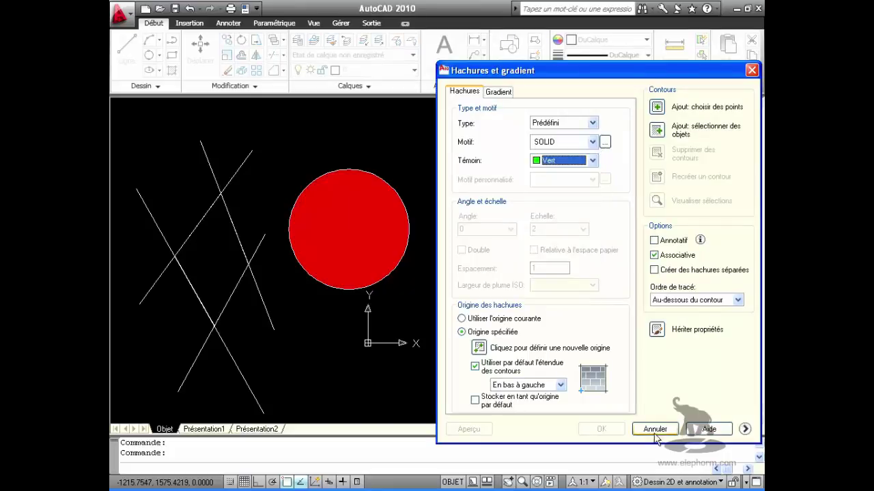
{"action": "left_click", "coordinate": [656, 107]}
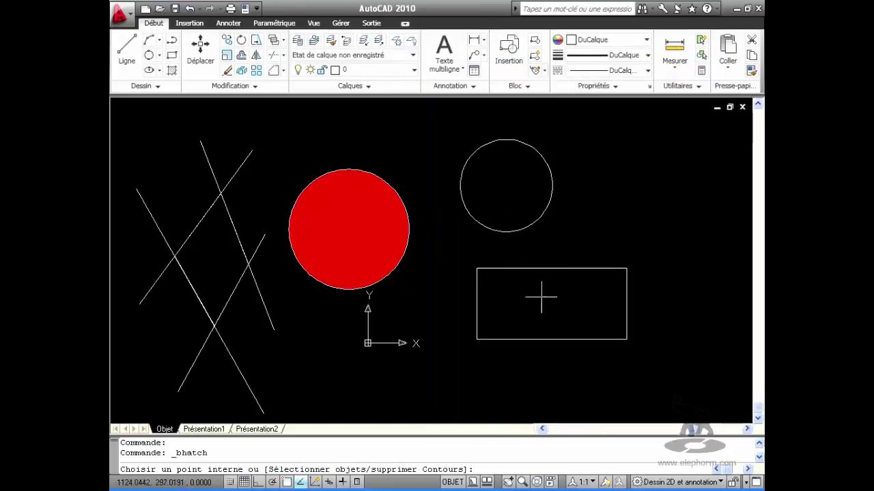
{"action": "left_click", "coordinate": [543, 299]}
{"action": "key", "text": "Return"}
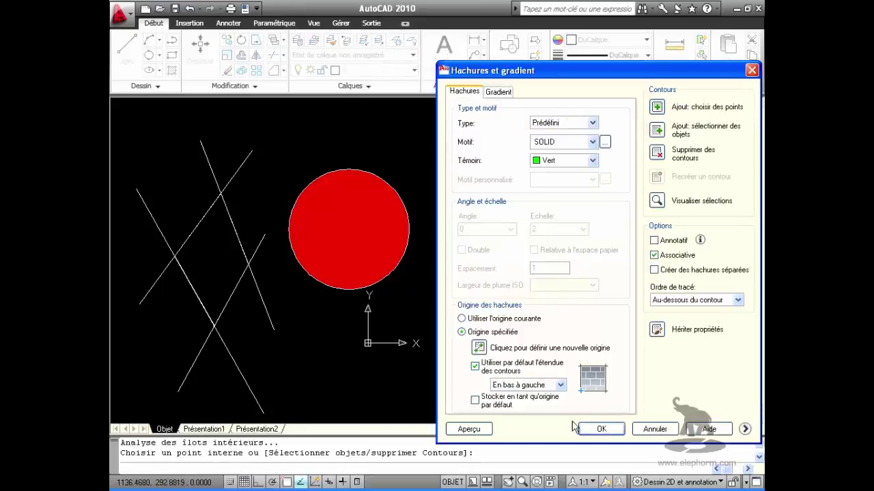
{"action": "left_click", "coordinate": [599, 429]}
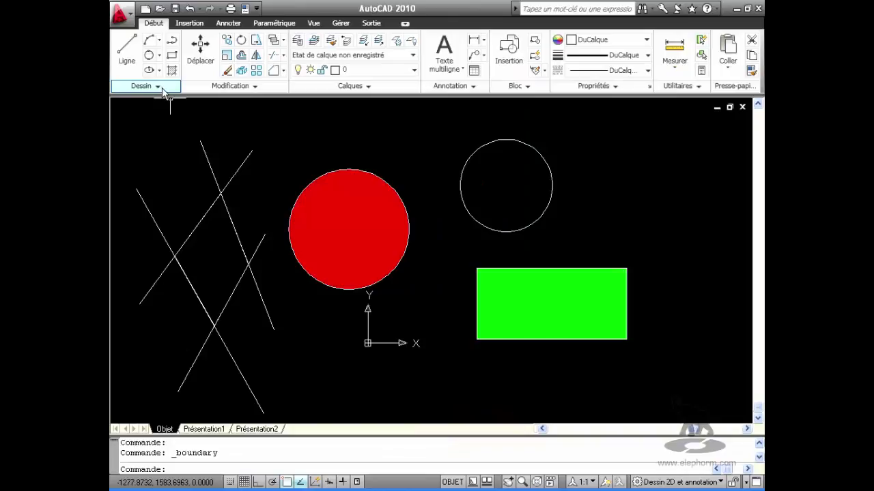
Start a gradient fill, try the two-colour option, return to one colour and set it to yellow 244,232,11
{"action": "left_click", "coordinate": [159, 87]}
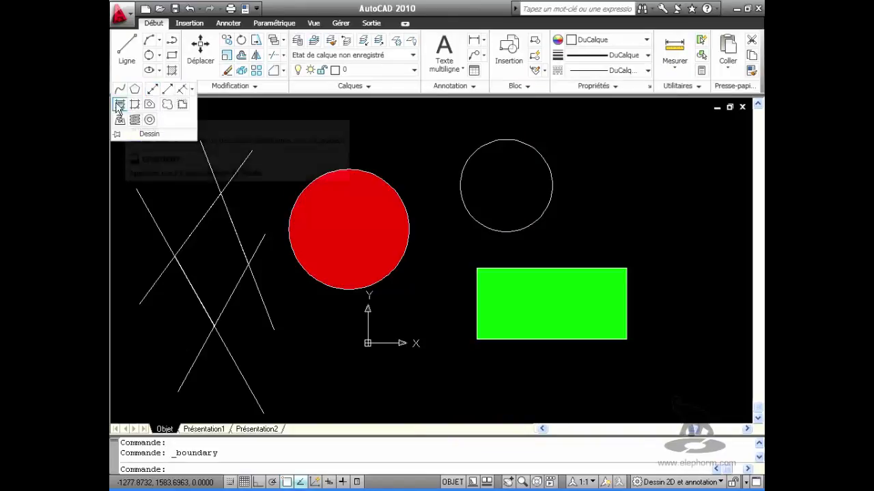
{"action": "left_click", "coordinate": [121, 105]}
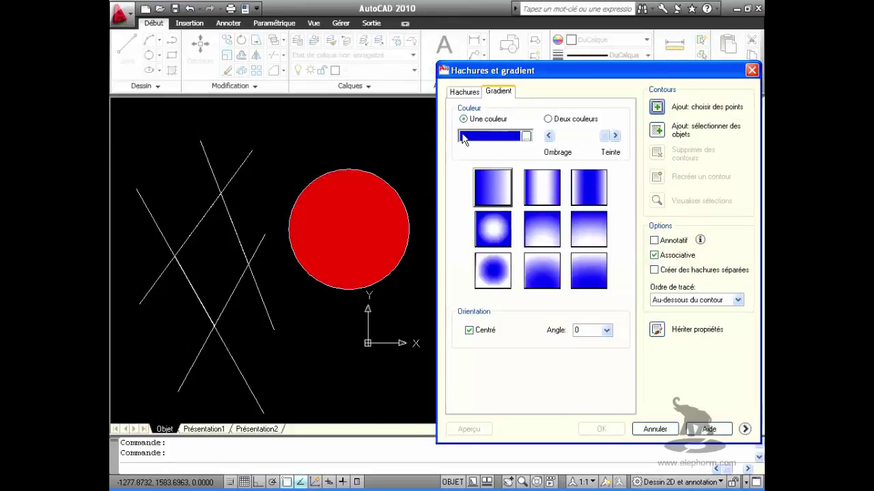
{"action": "left_click", "coordinate": [548, 120]}
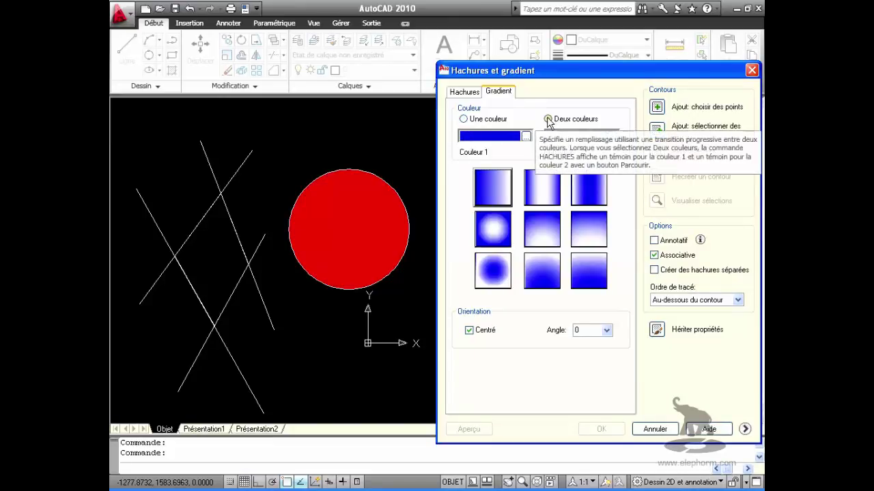
{"action": "left_click", "coordinate": [463, 119]}
{"action": "left_click", "coordinate": [517, 137]}
{"action": "left_click", "coordinate": [525, 137]}
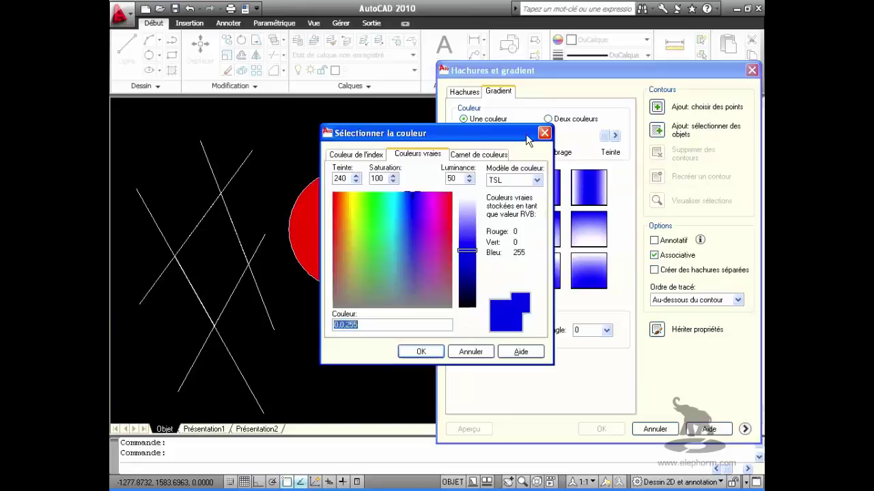
{"action": "left_click", "coordinate": [351, 201]}
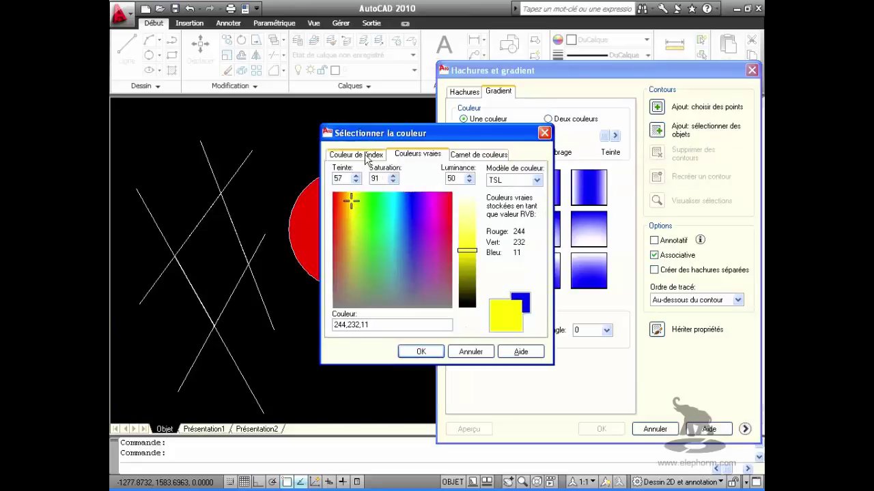
{"action": "left_click", "coordinate": [421, 352]}
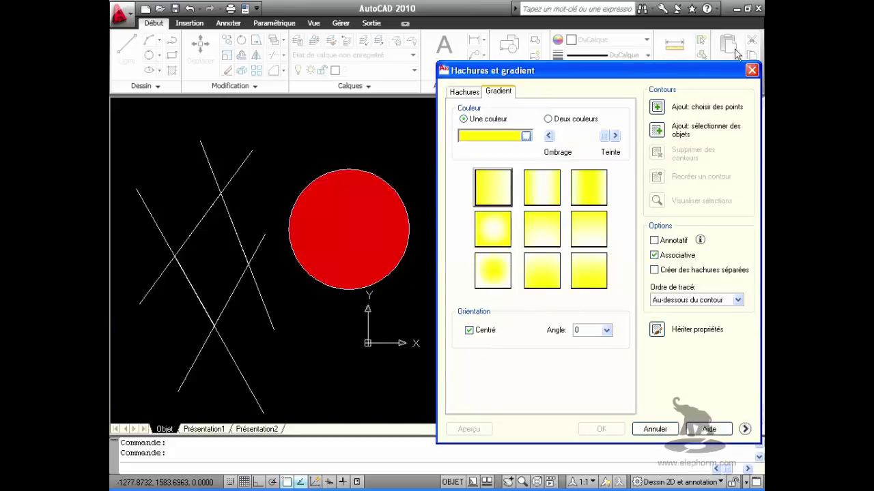
Pick the diamond area enclosed by the crossing lines, preview the yellow gradient and return to its settings
{"action": "left_click", "coordinate": [657, 107]}
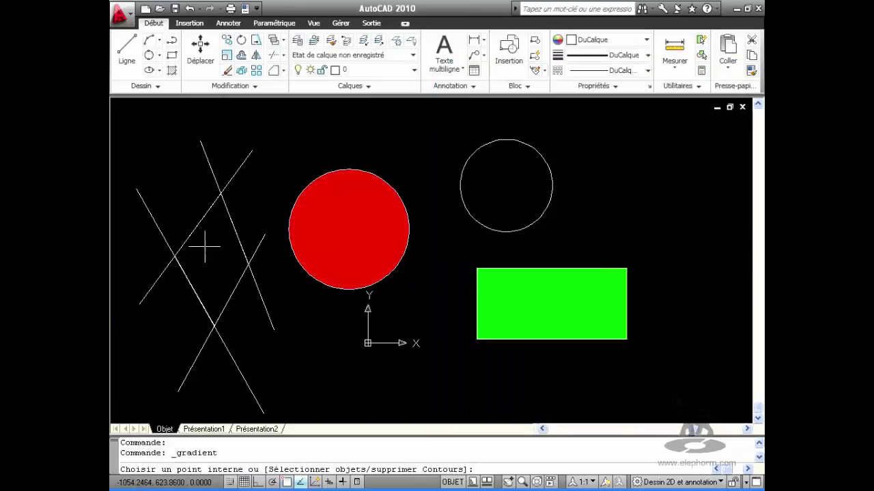
{"action": "key", "text": "Return"}
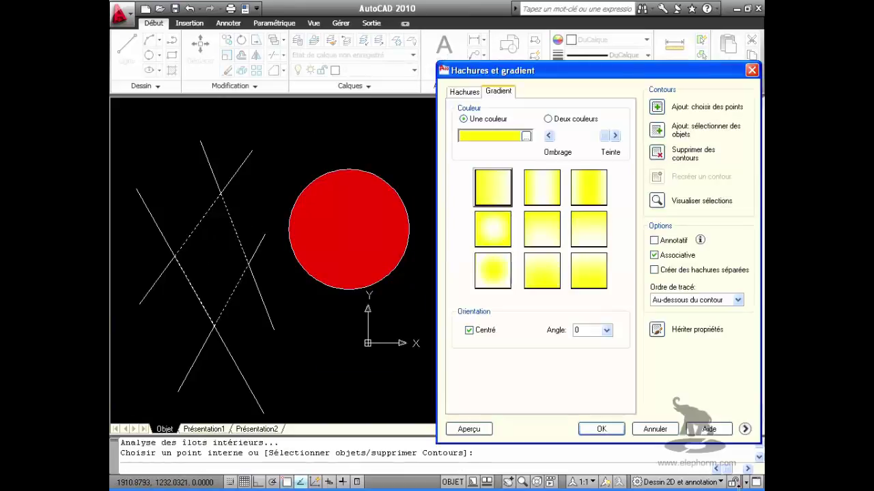
{"action": "left_click", "coordinate": [469, 429]}
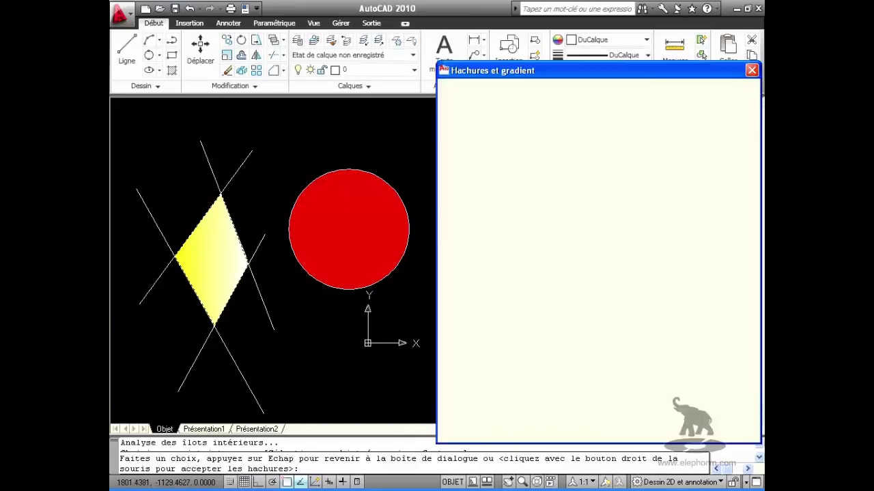
{"action": "key", "text": "Escape"}
Choose the radial gradient with a light centre, preview it in the diamond and apply the fill
{"action": "left_click", "coordinate": [495, 232]}
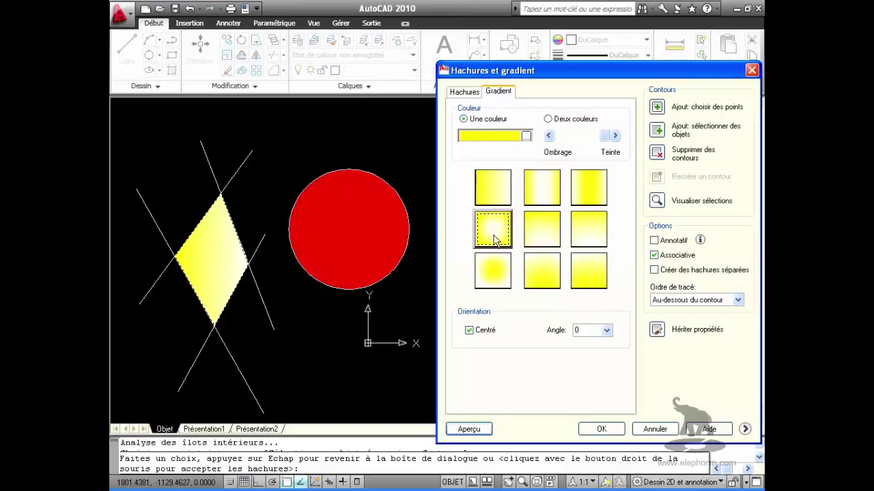
{"action": "left_click", "coordinate": [469, 428]}
{"action": "key", "text": "Escape"}
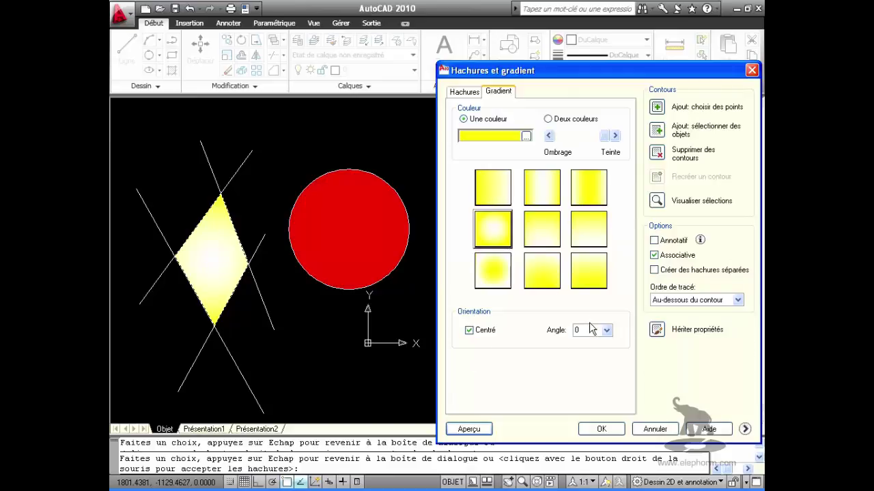
{"action": "left_click", "coordinate": [598, 429]}
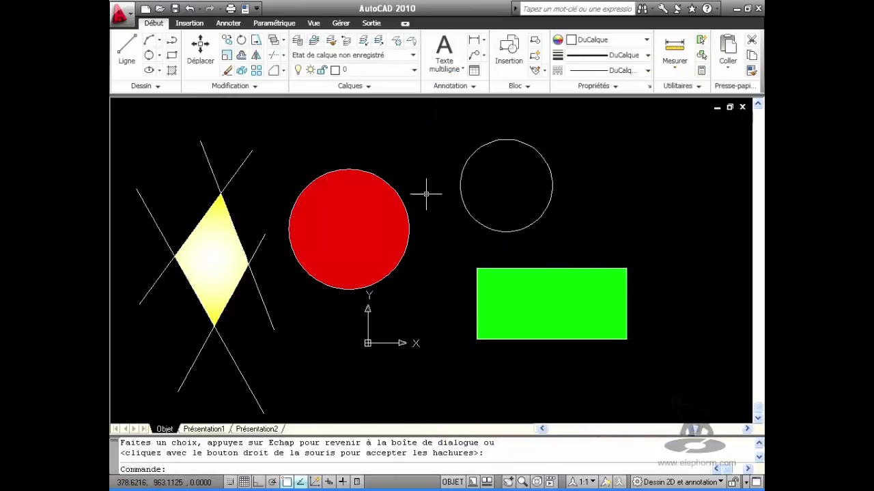
Show the tool palettes window and move it slightly further into the drawing area
{"action": "left_click", "coordinate": [313, 24]}
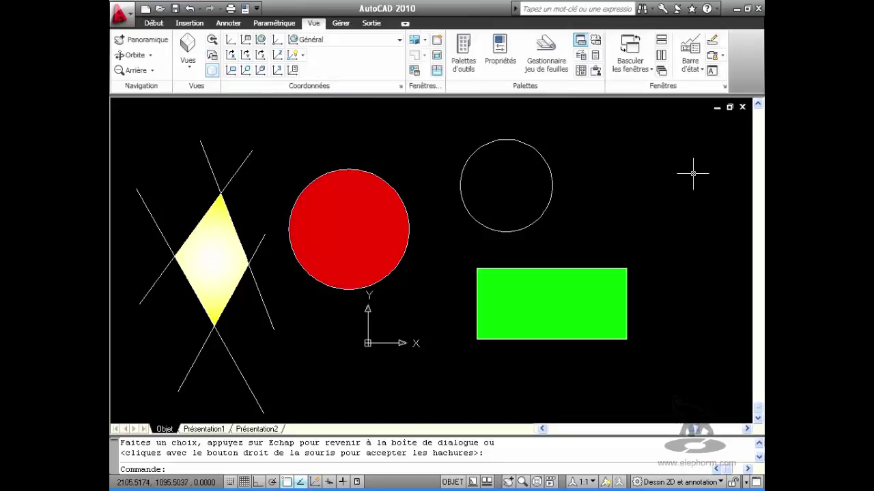
{"action": "left_click", "coordinate": [477, 59]}
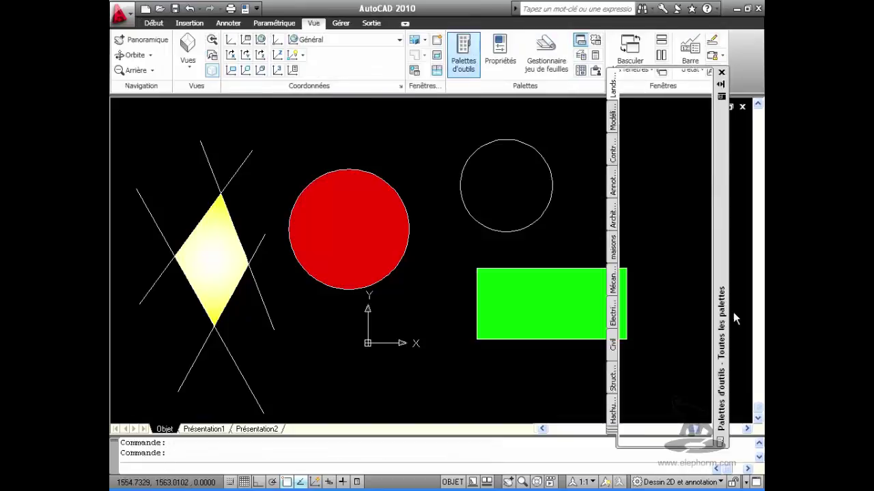
{"action": "left_click_drag", "start_coordinate": [722, 217], "coordinate": [703, 213]}
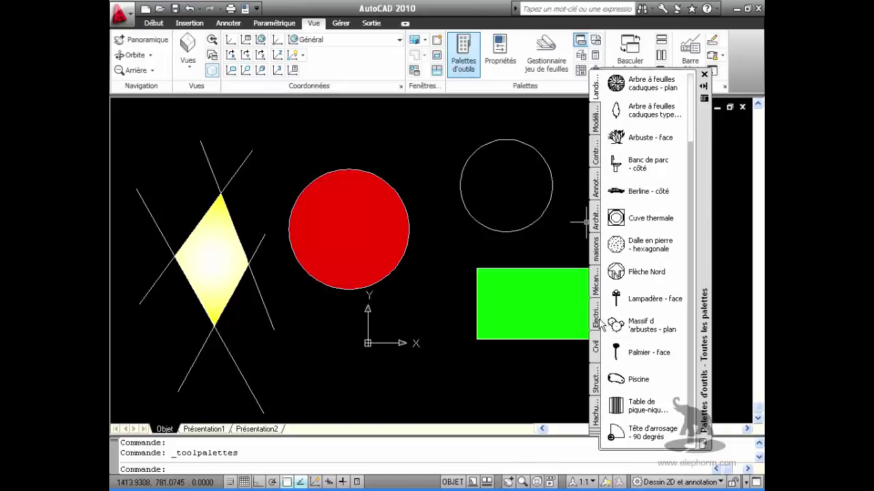
Display the hatch patterns palette (Hachures) in the tool palettes window
{"action": "left_click", "coordinate": [597, 415]}
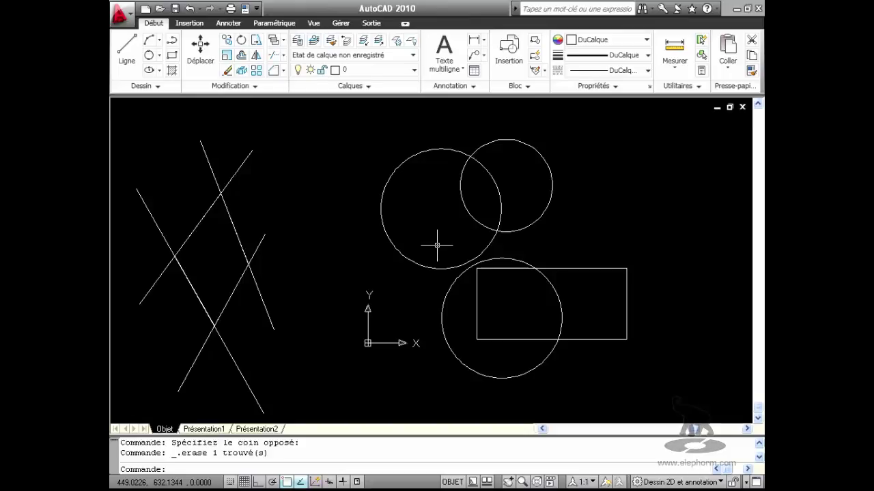
Erase the leftover outline that overlaps the diamond between the crossing lines
{"action": "left_click", "coordinate": [234, 230]}
{"action": "key", "text": "Delete"}
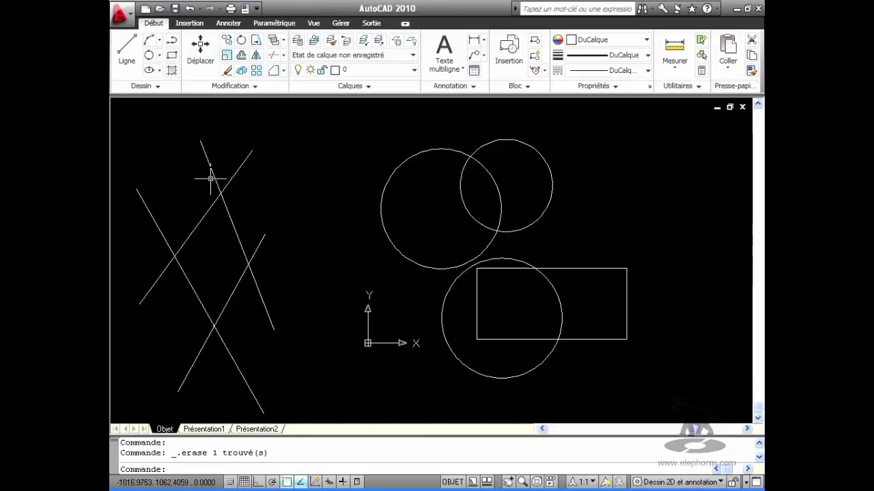
Create a polyline boundary from the diamond area enclosed by the crossing lines and move it into the space beside the large upper circle
{"action": "left_click", "coordinate": [158, 86]}
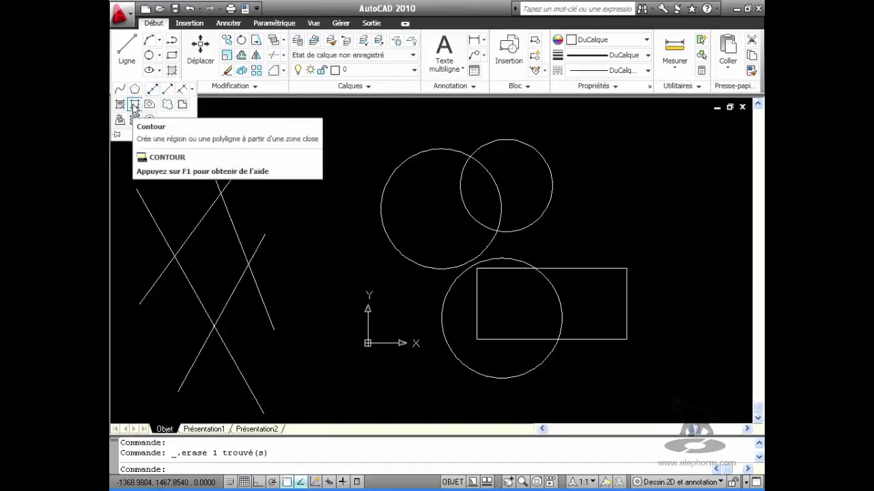
{"action": "left_click", "coordinate": [135, 106]}
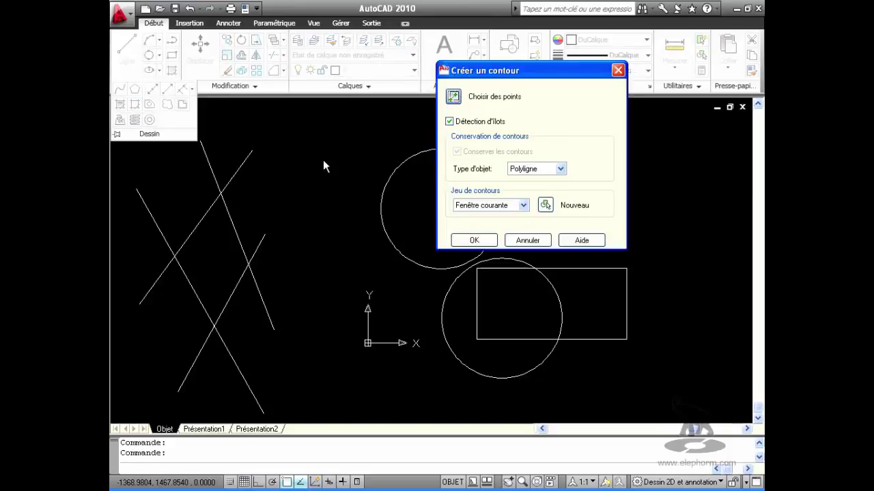
{"action": "left_click", "coordinate": [454, 97]}
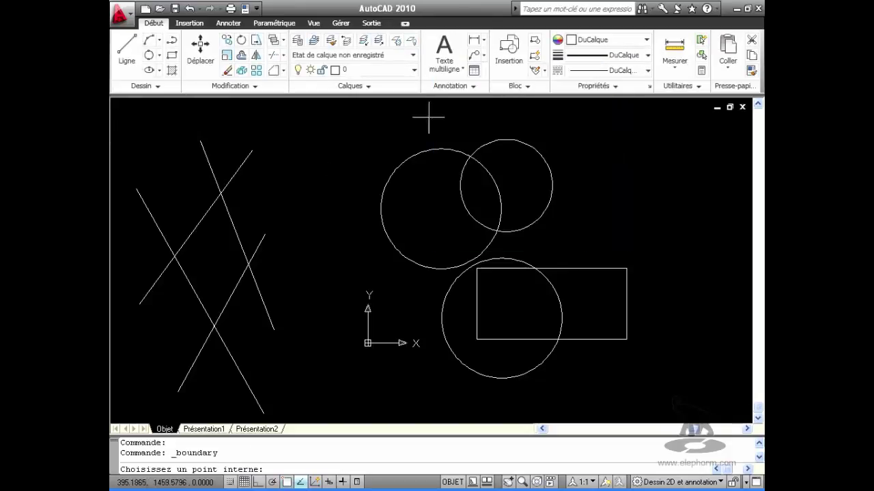
{"action": "left_click", "coordinate": [215, 262]}
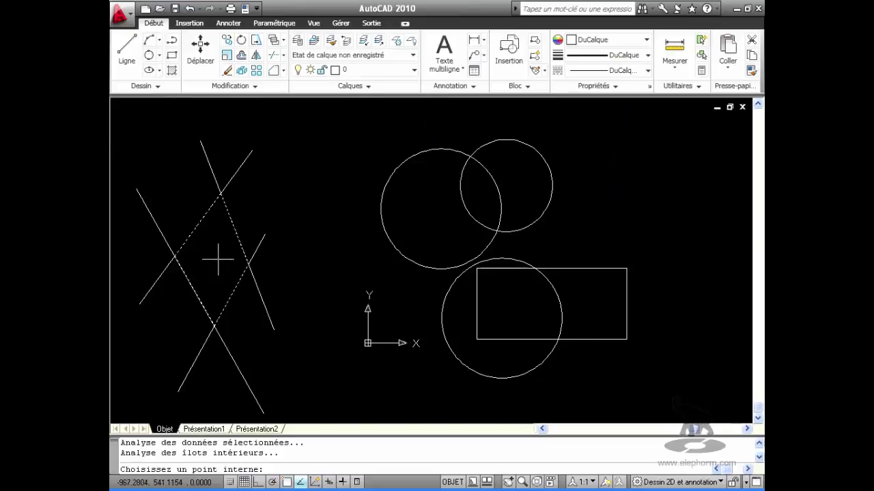
{"action": "key", "text": "Return"}
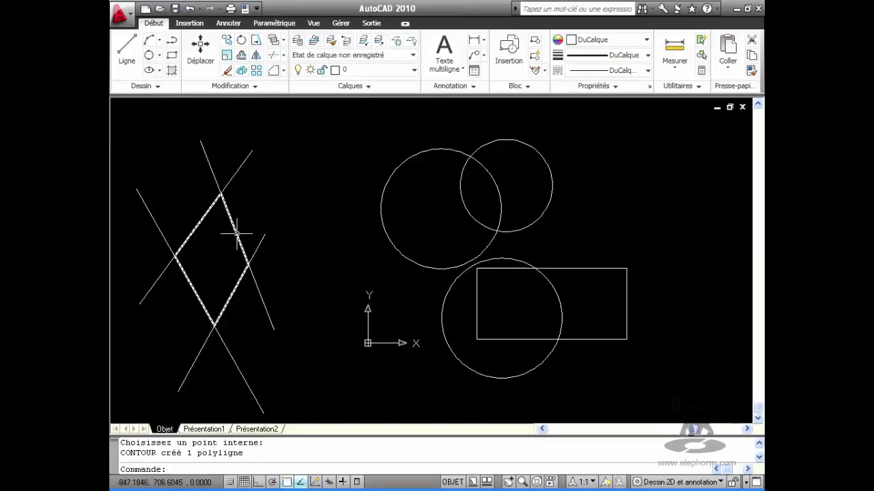
{"action": "left_click", "coordinate": [237, 234]}
{"action": "left_click_drag", "start_coordinate": [236, 233], "coordinate": [331, 180]}
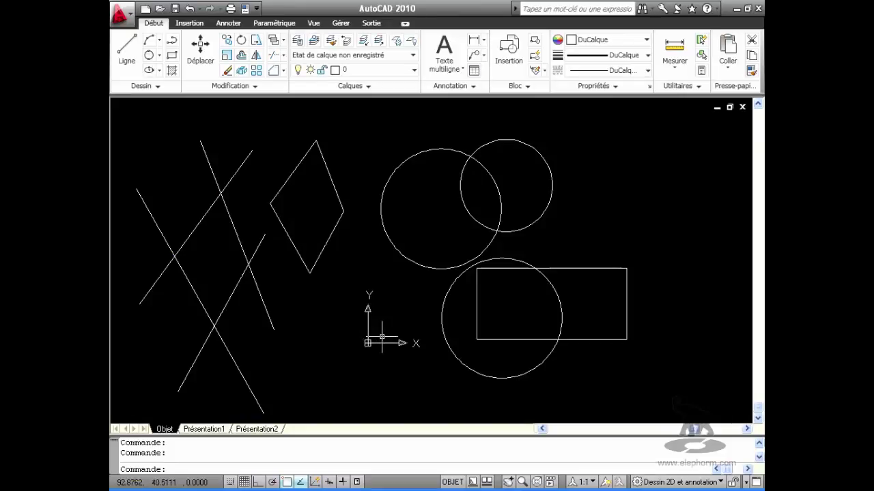
Create a polyline boundary from the overlap of the two upper circles and move it to the right of the smaller circle
{"action": "key", "text": "Return"}
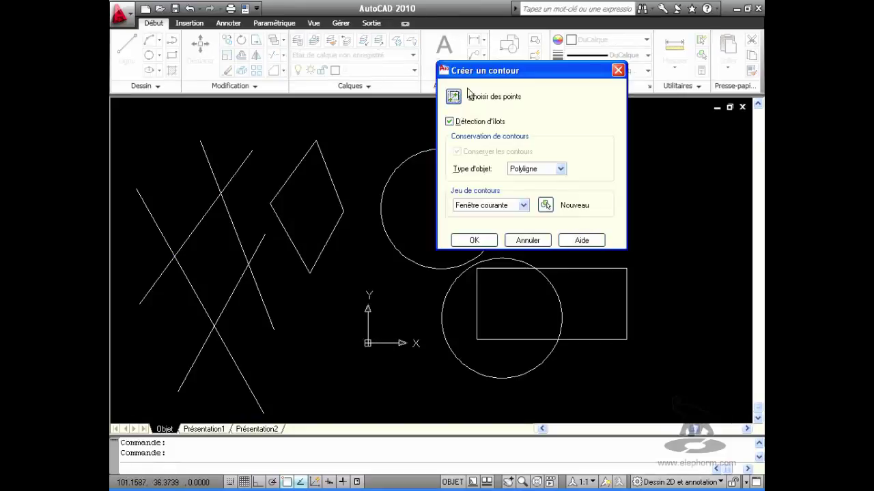
{"action": "left_click", "coordinate": [468, 98]}
{"action": "left_click", "coordinate": [484, 185]}
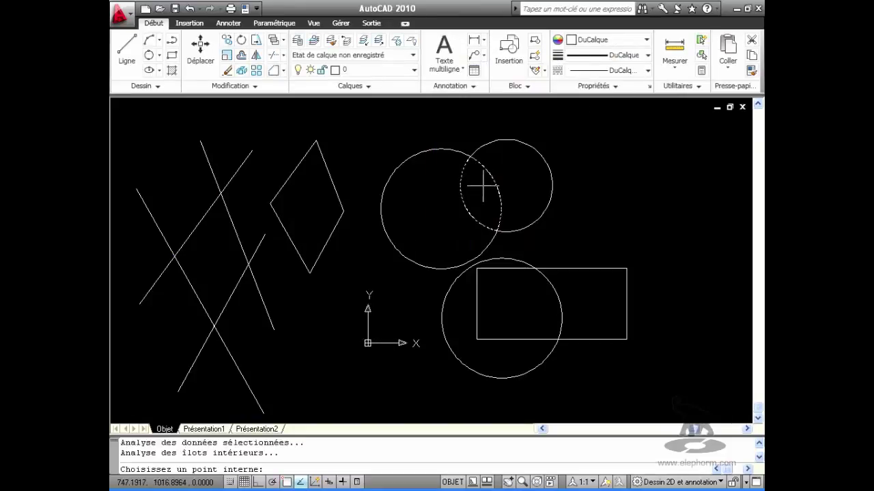
{"action": "key", "text": "Return"}
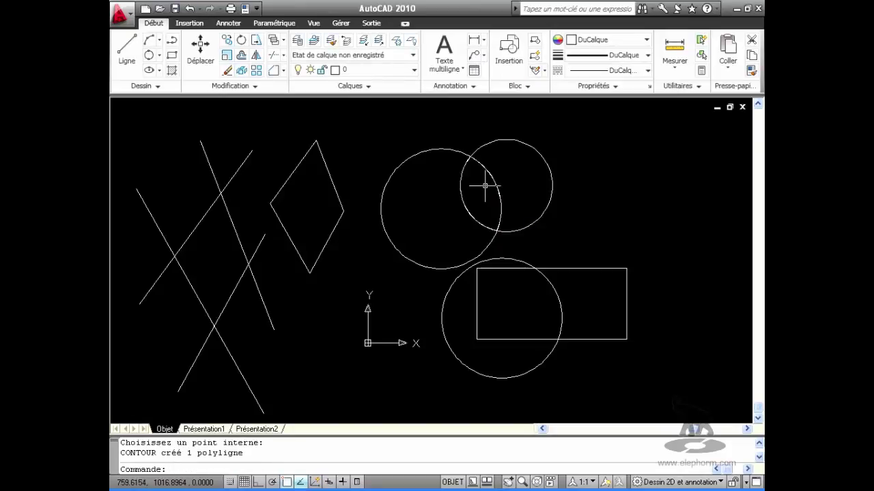
{"action": "left_click", "coordinate": [473, 157]}
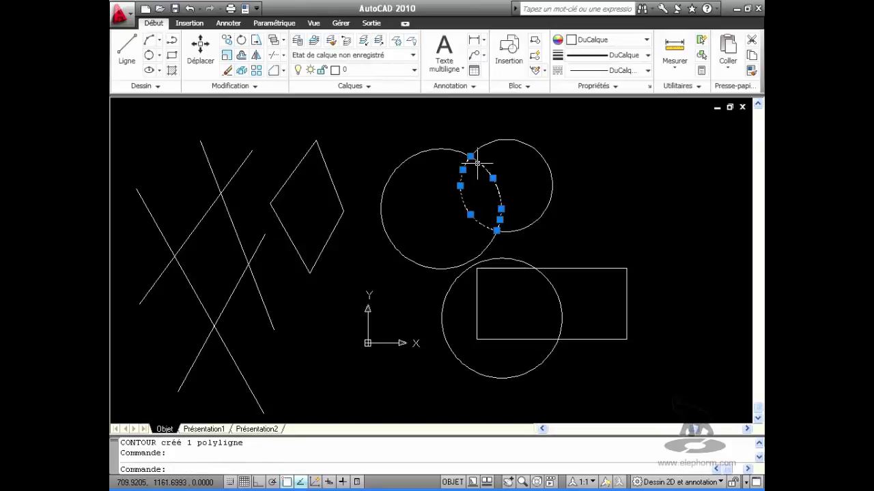
{"action": "left_click_drag", "start_coordinate": [503, 170], "coordinate": [608, 160]}
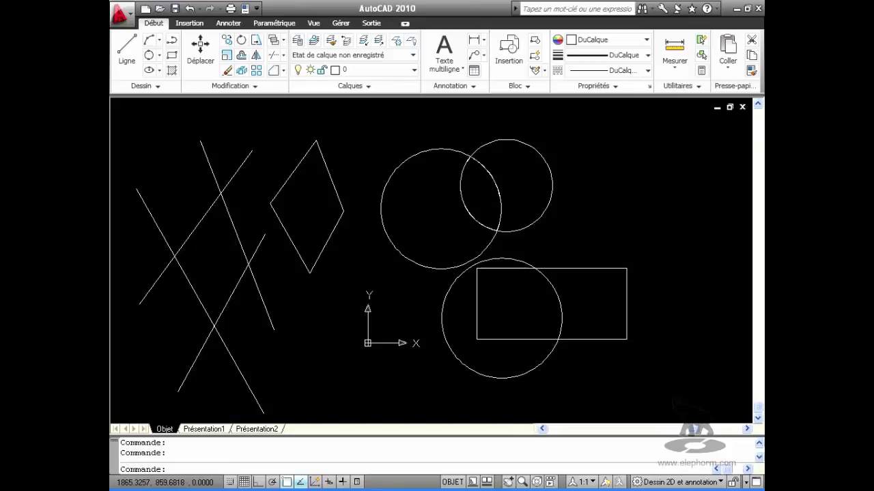
Create a polyline boundary from the overlap of the lower circle and the rectangle and move it up and right, clear of the rectangle
{"action": "type", "text": "contour"}
{"action": "key", "text": "Return"}
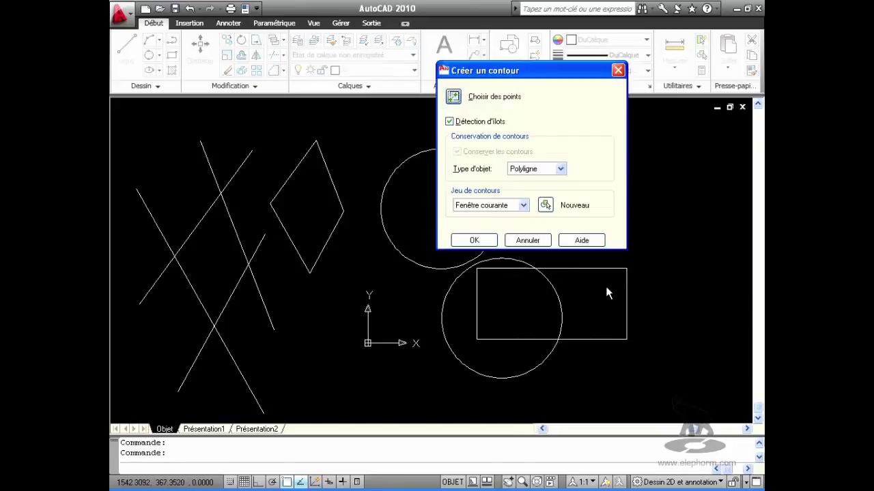
{"action": "left_click", "coordinate": [454, 97]}
{"action": "left_click", "coordinate": [518, 306]}
{"action": "key", "text": "Return"}
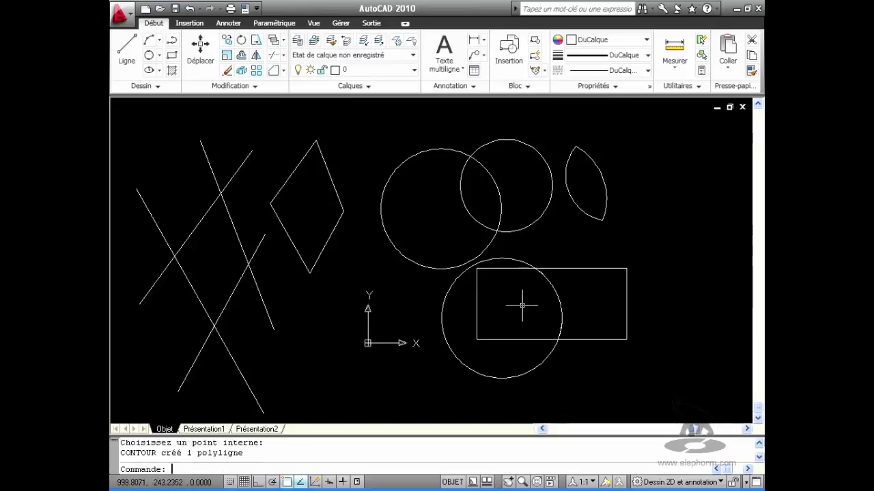
{"action": "left_click", "coordinate": [509, 268]}
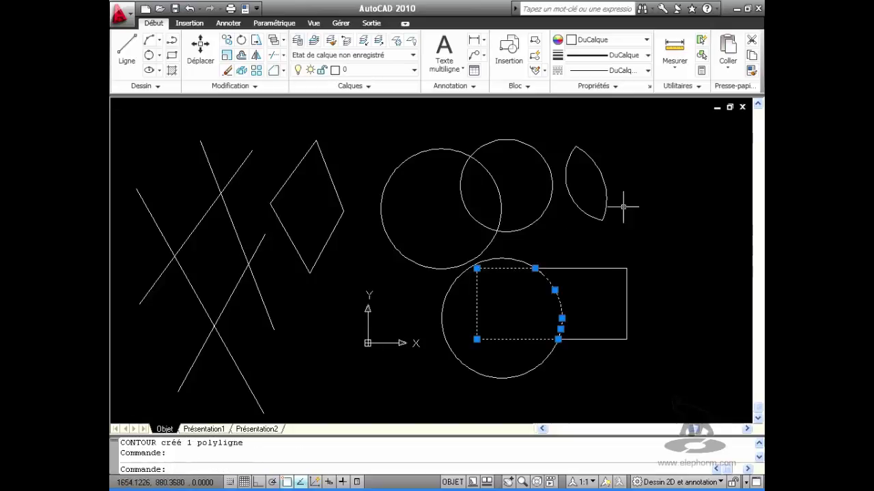
{"action": "left_click_drag", "start_coordinate": [518, 273], "coordinate": [693, 202]}
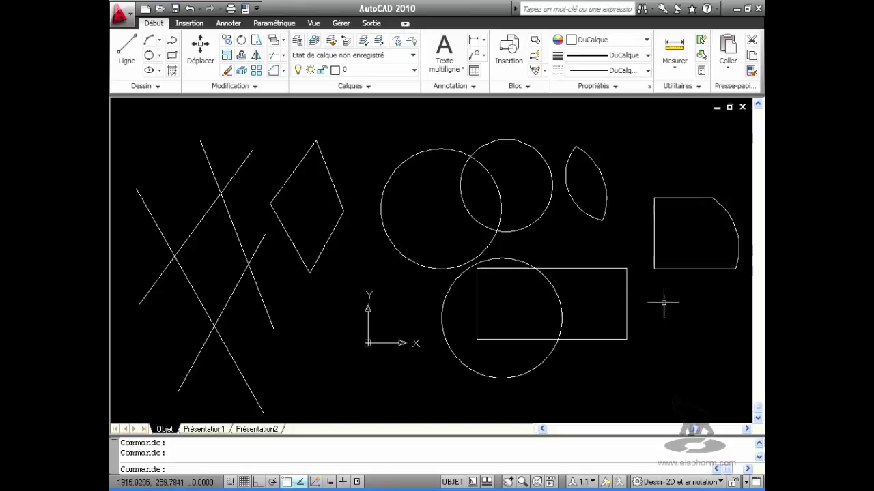